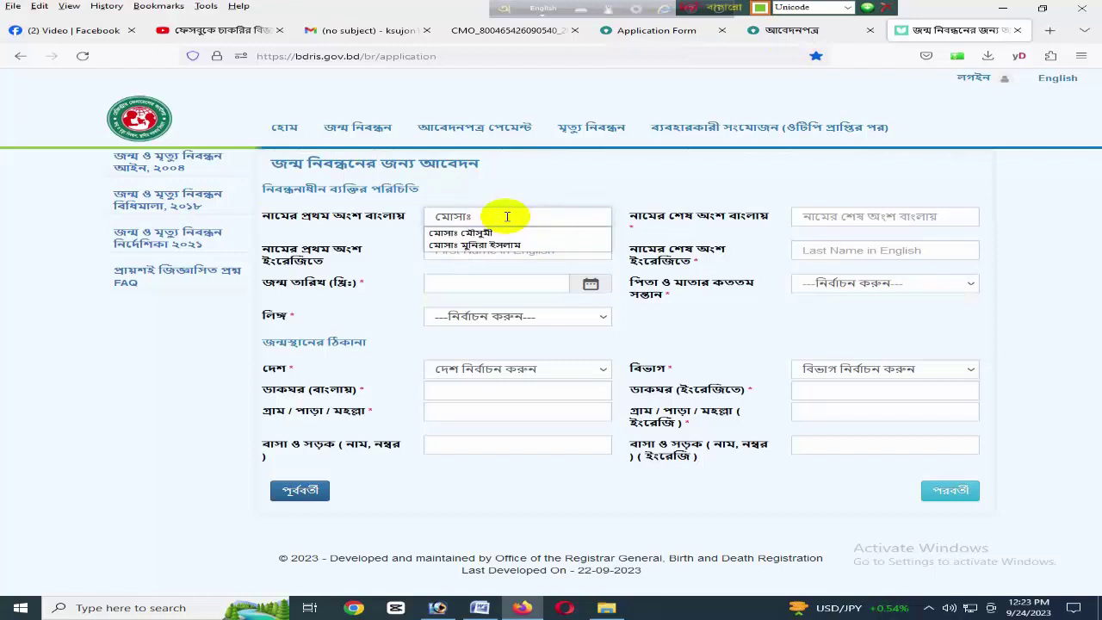
Fill the Bangla first name from a suggestion, begin the last name 'জাঁ', and open a new tab.
{"action": "left_click", "coordinate": [517, 245]}
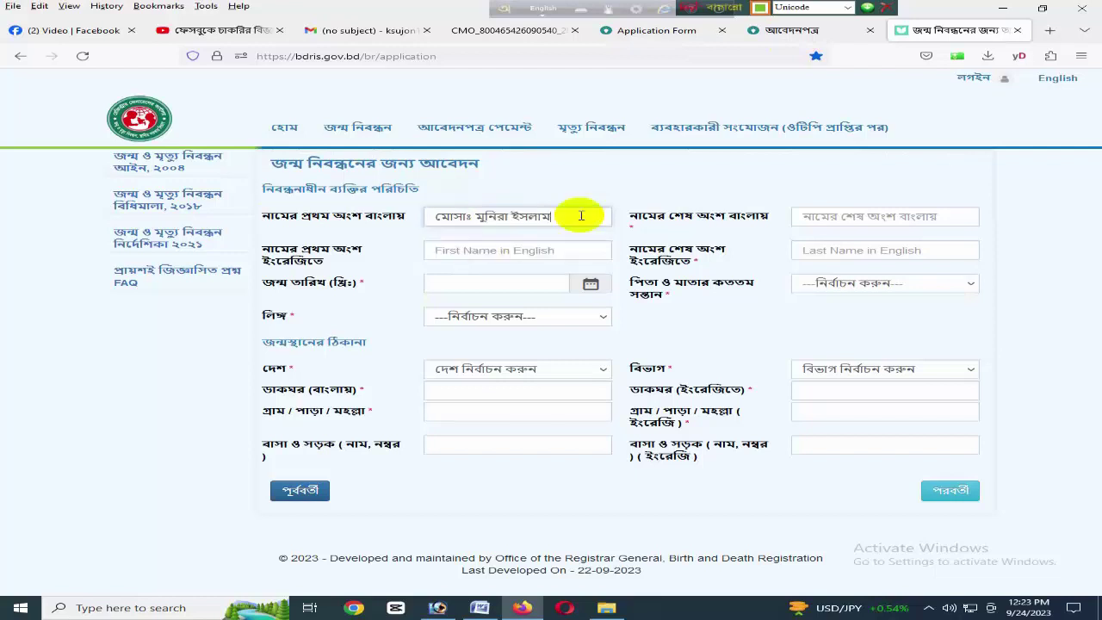
{"action": "left_click", "coordinate": [838, 217]}
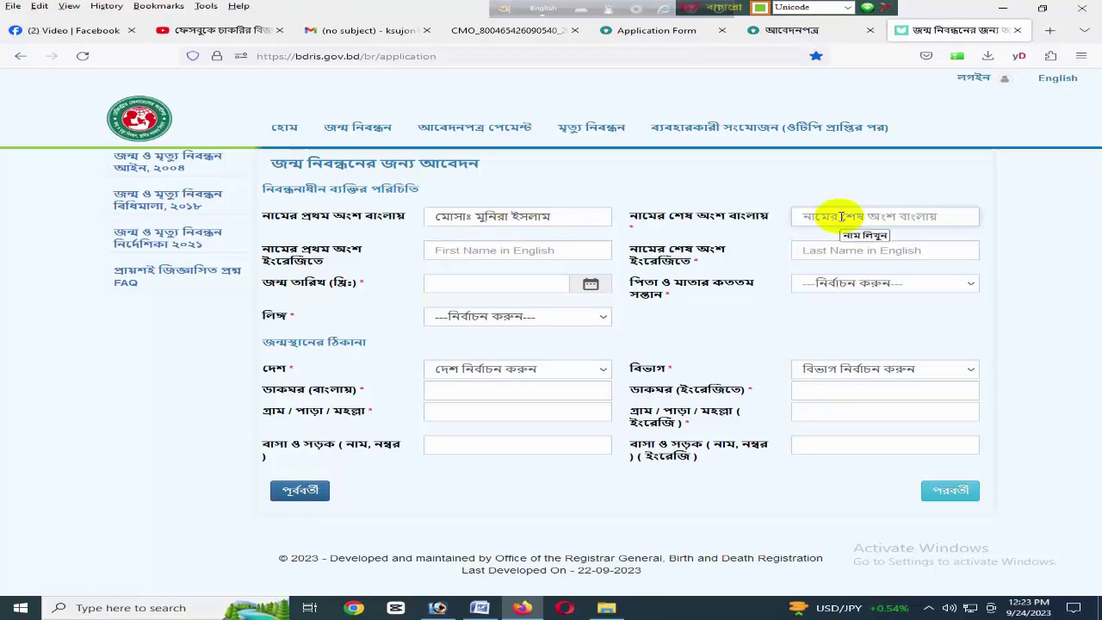
{"action": "type", "text": "জাঁ"}
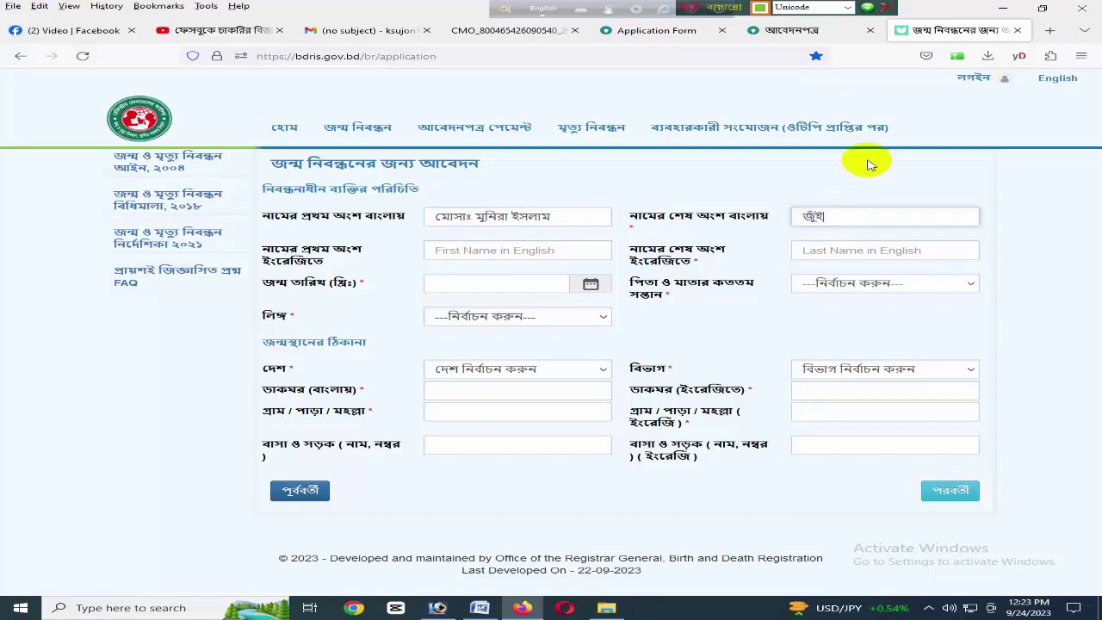
{"action": "key", "text": "ctrl+t"}
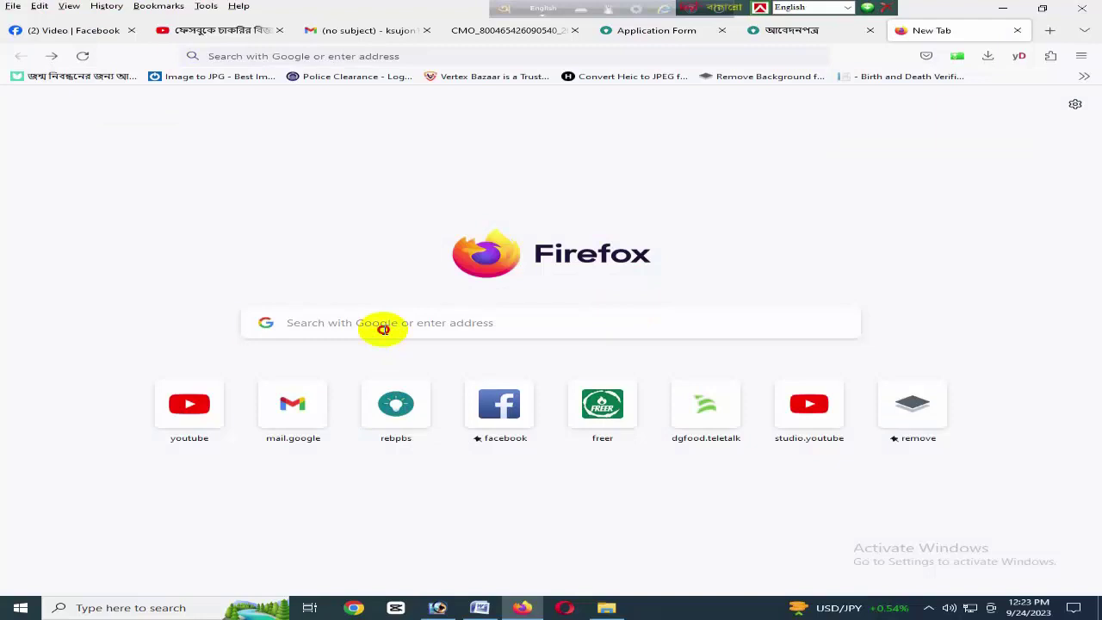
Go to the bdris.gov.bd site by typing BDRIS in the address bar.
{"action": "left_click", "coordinate": [385, 327]}
{"action": "type", "text": "BDR"}
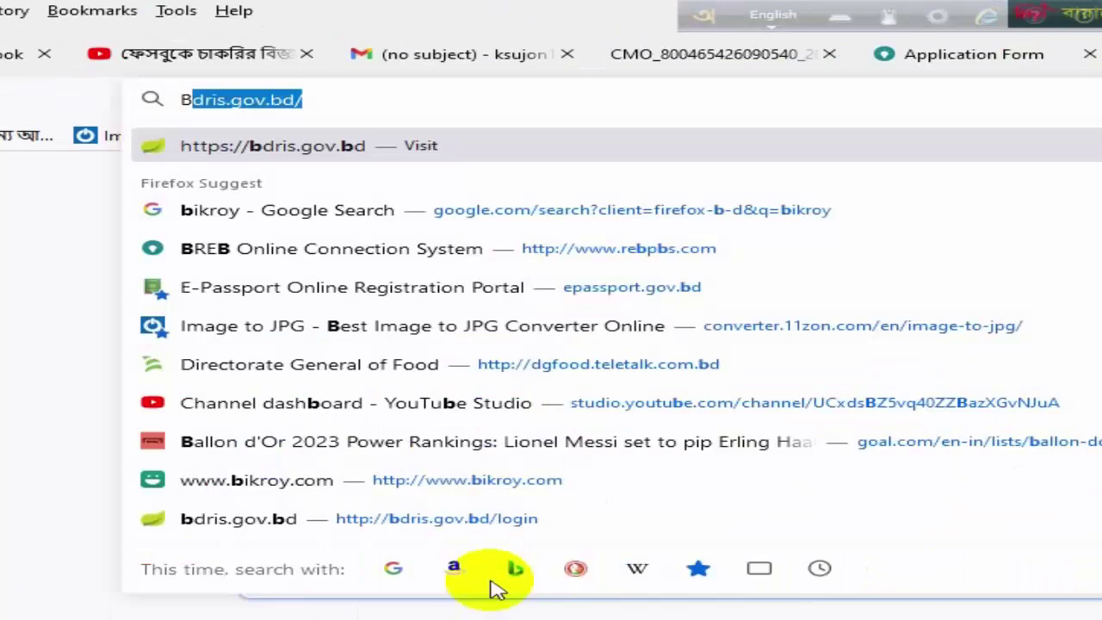
{"action": "type", "text": "IS"}
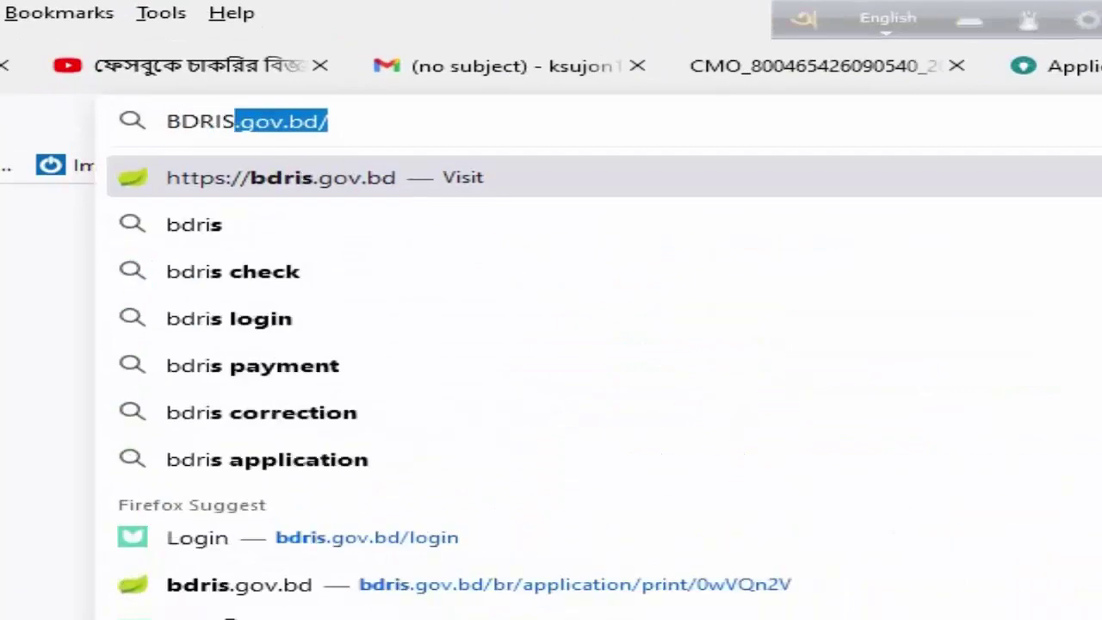
{"action": "key", "text": "Return"}
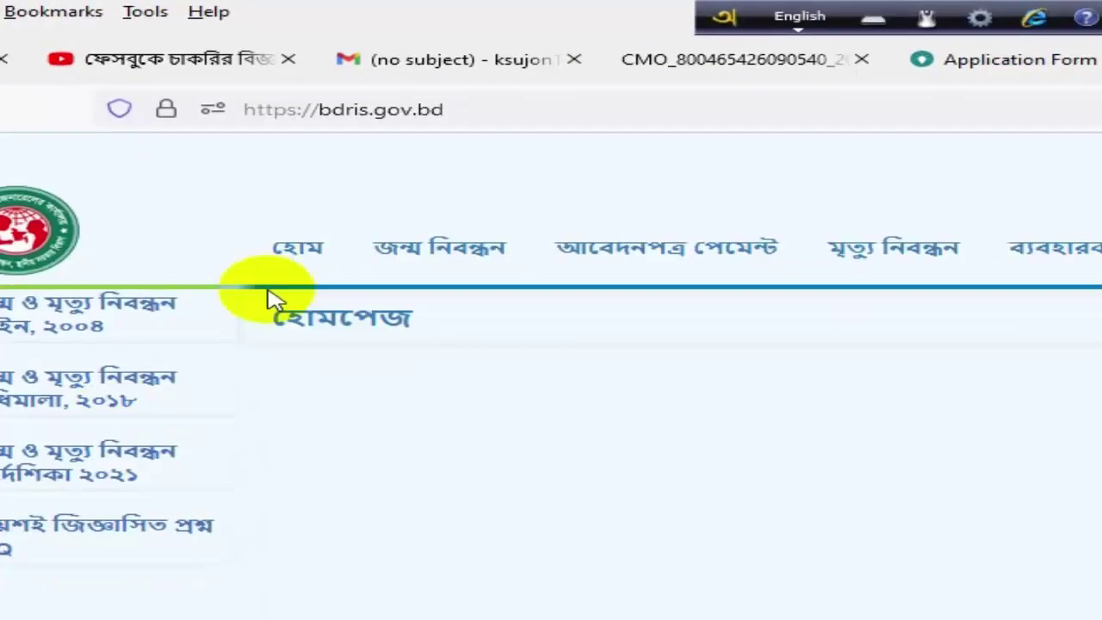
Start a new birth registration application with birthplace (জন্মস্থান) as the registration location.
{"action": "mouse_move", "coordinate": [303, 191]}
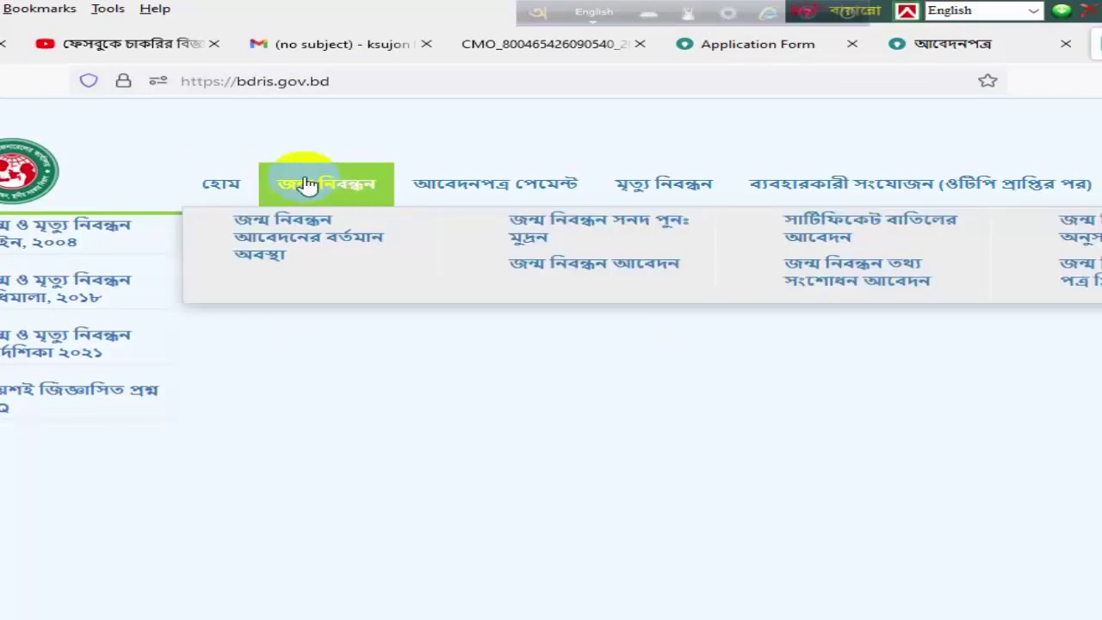
{"action": "left_click", "coordinate": [342, 195]}
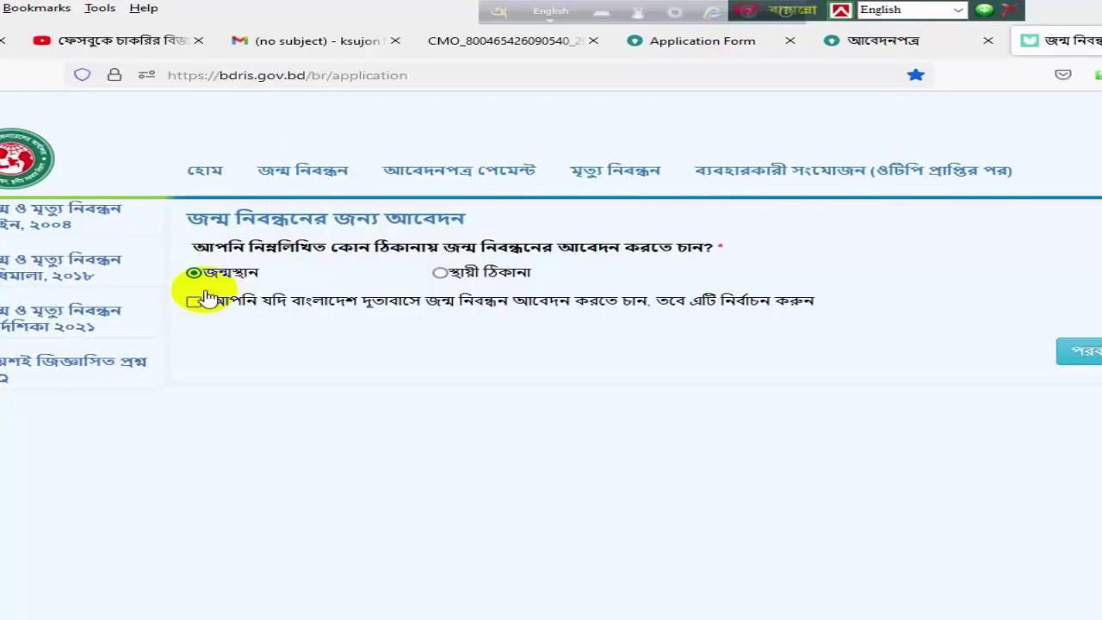
{"action": "left_click", "coordinate": [182, 245]}
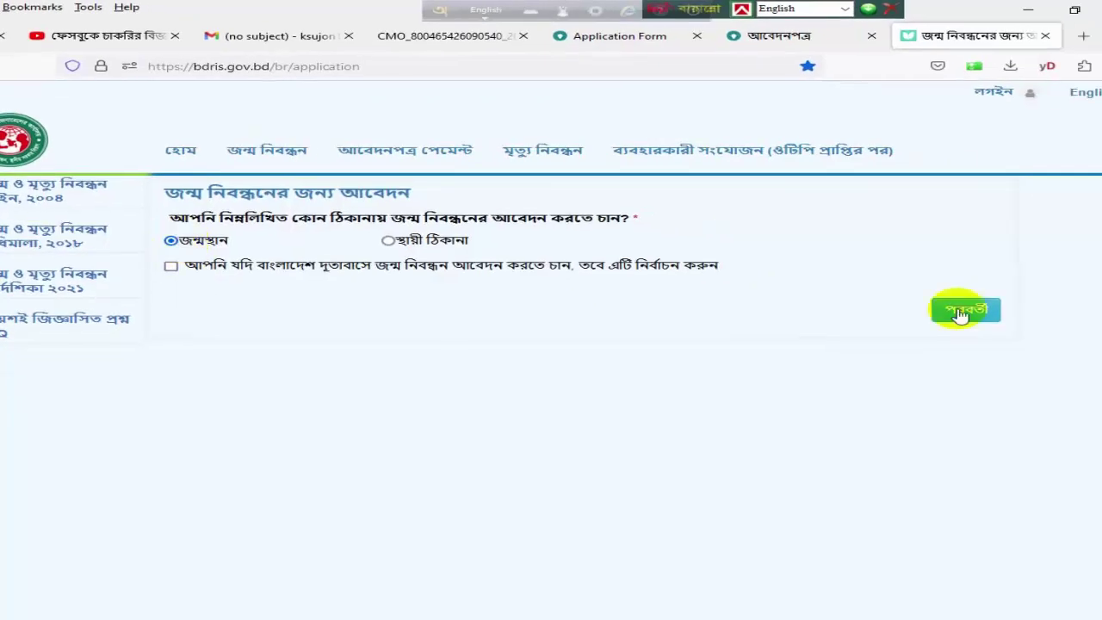
{"action": "left_click", "coordinate": [960, 311]}
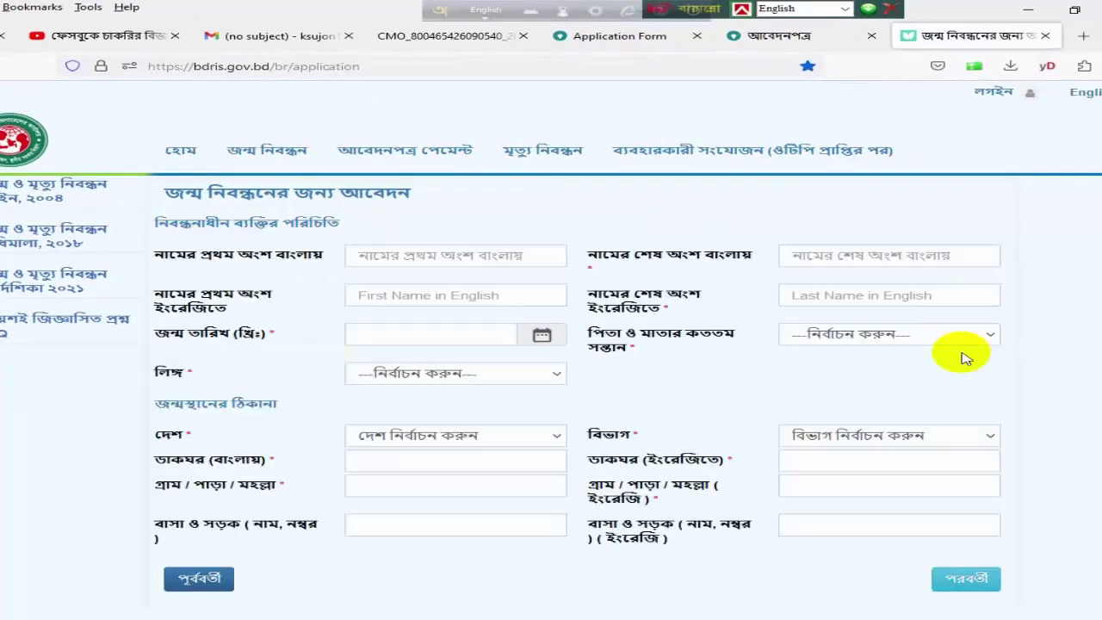
{"action": "left_click", "coordinate": [416, 254]}
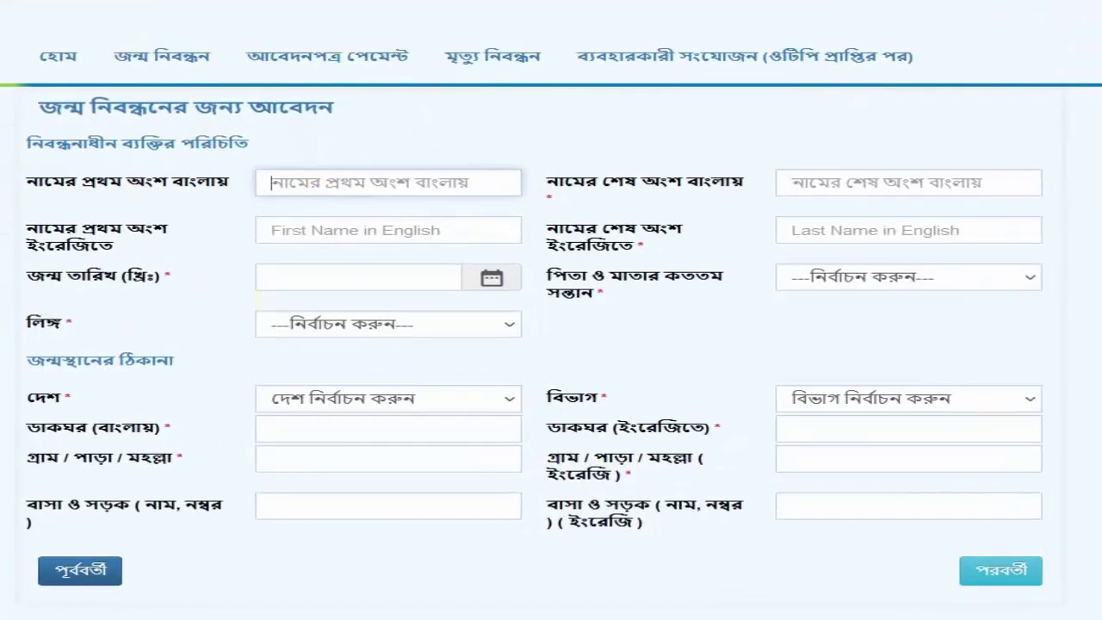
Fill the child's Bangla names: first name মোসাঃ from a suggestion and last name জঁুই.
{"action": "type", "text": "মোসা"}
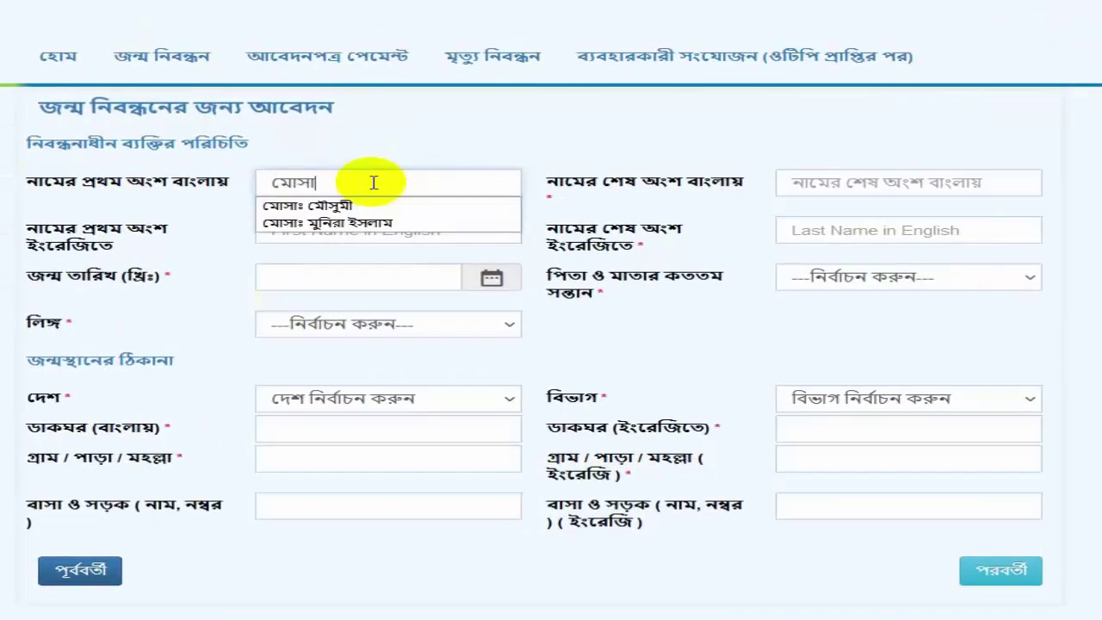
{"action": "type", "text": "ঃ"}
{"action": "left_click", "coordinate": [409, 222]}
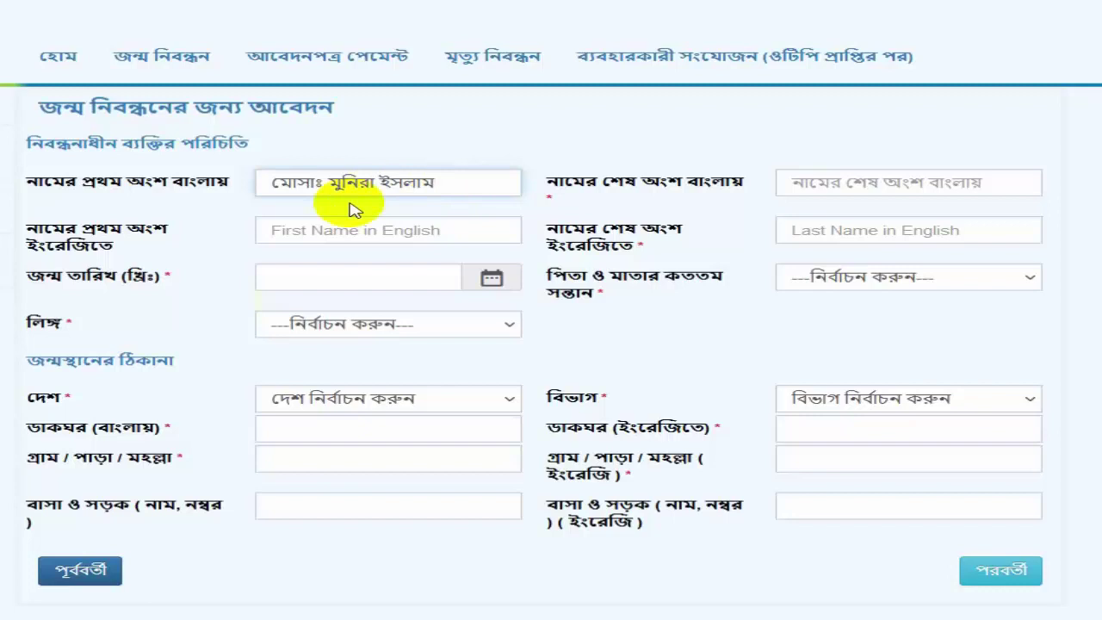
{"action": "left_click", "coordinate": [846, 181]}
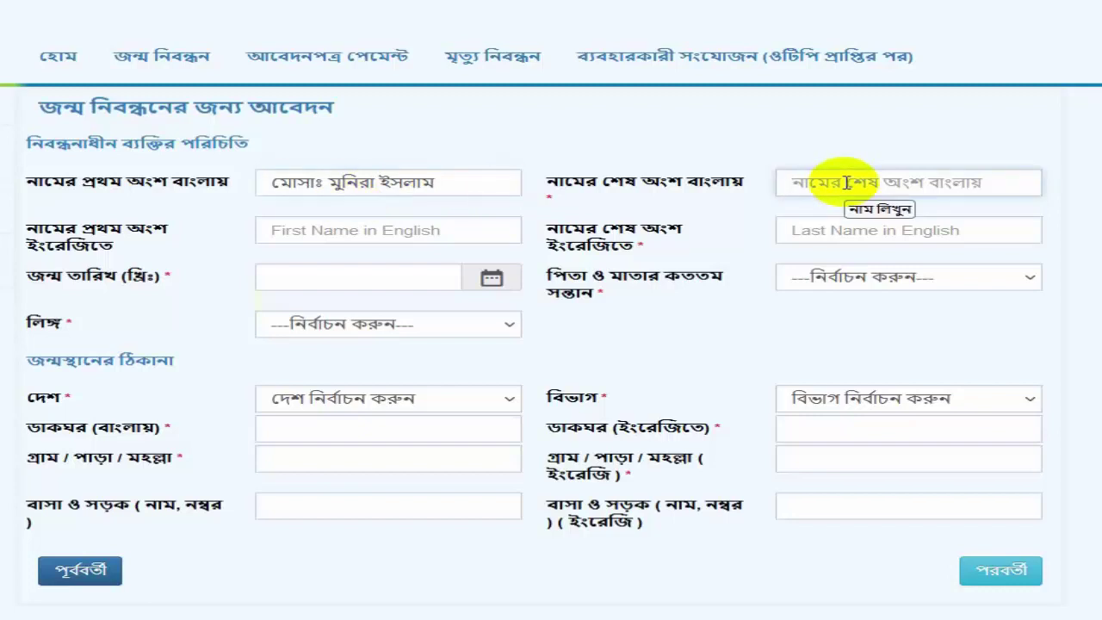
{"action": "type", "text": "জঁুই"}
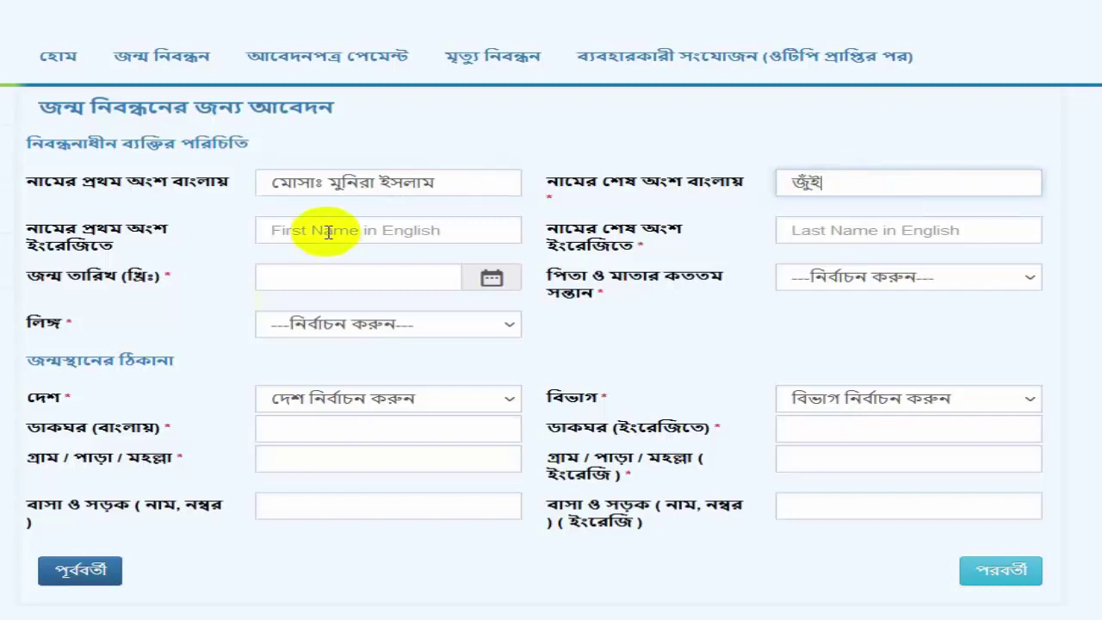
{"action": "left_click", "coordinate": [327, 229]}
{"action": "type", "text": "MST"}
{"action": "key", "text": "Return"}
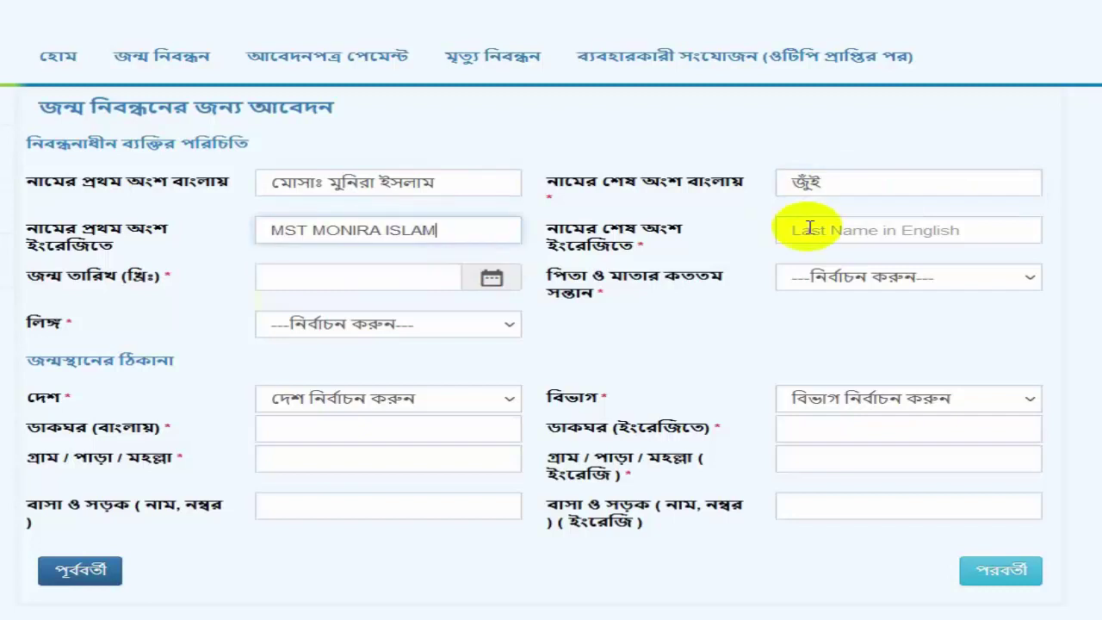
{"action": "left_click", "coordinate": [808, 229]}
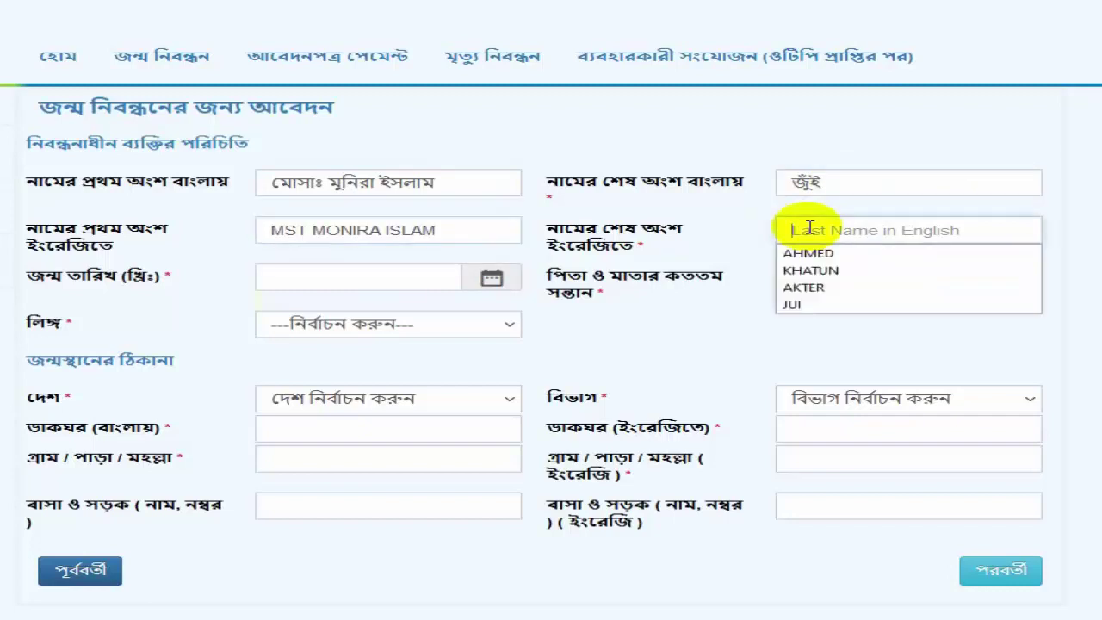
{"action": "left_click", "coordinate": [816, 304]}
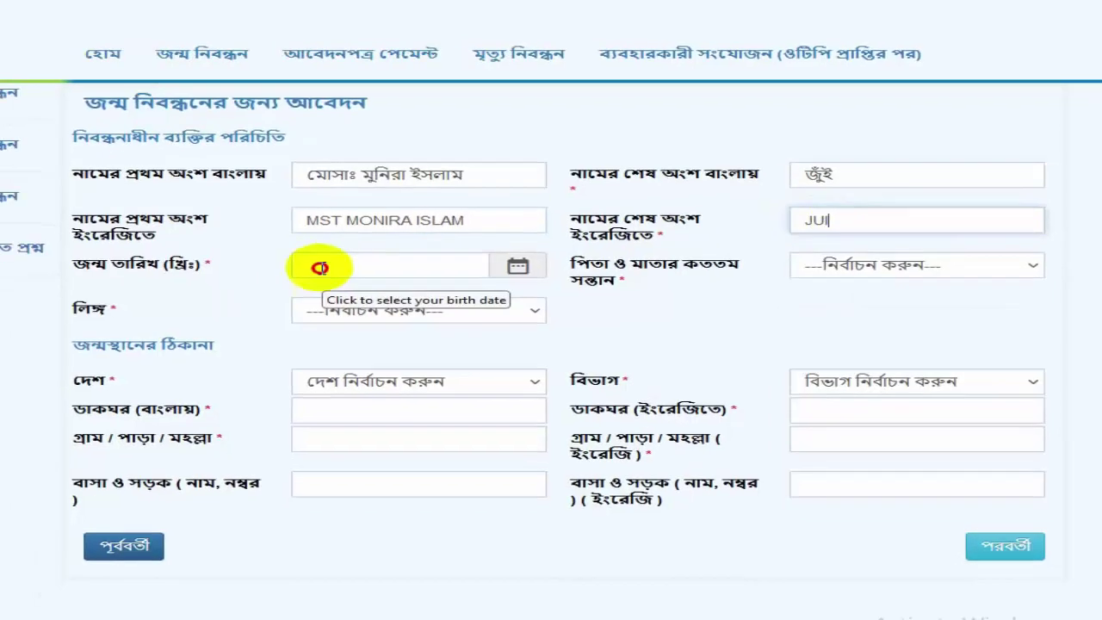
{"action": "left_click", "coordinate": [319, 268]}
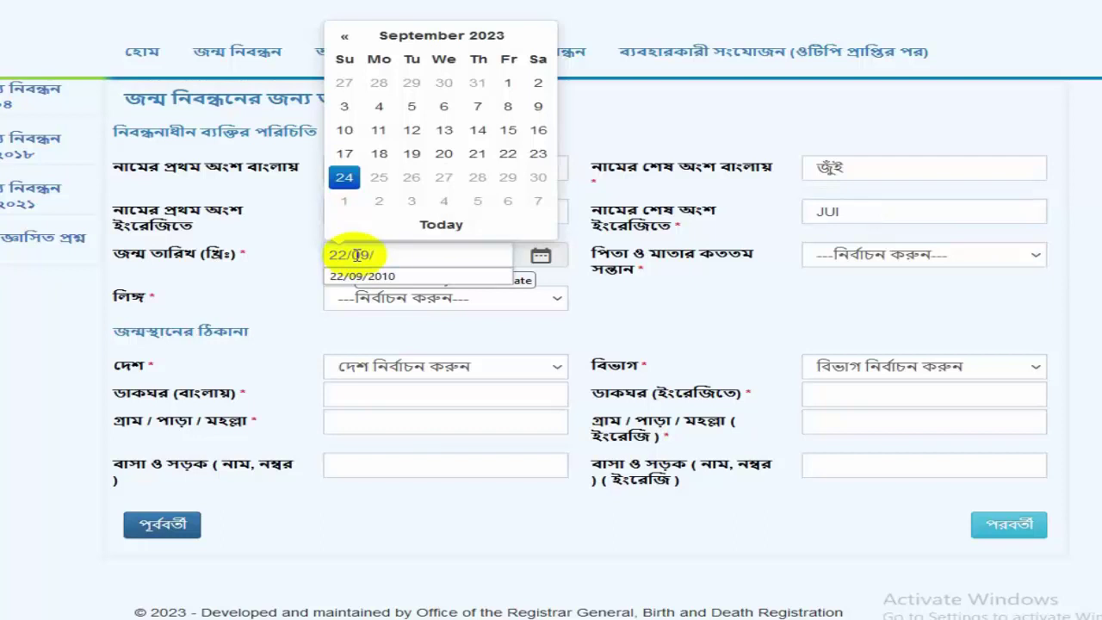
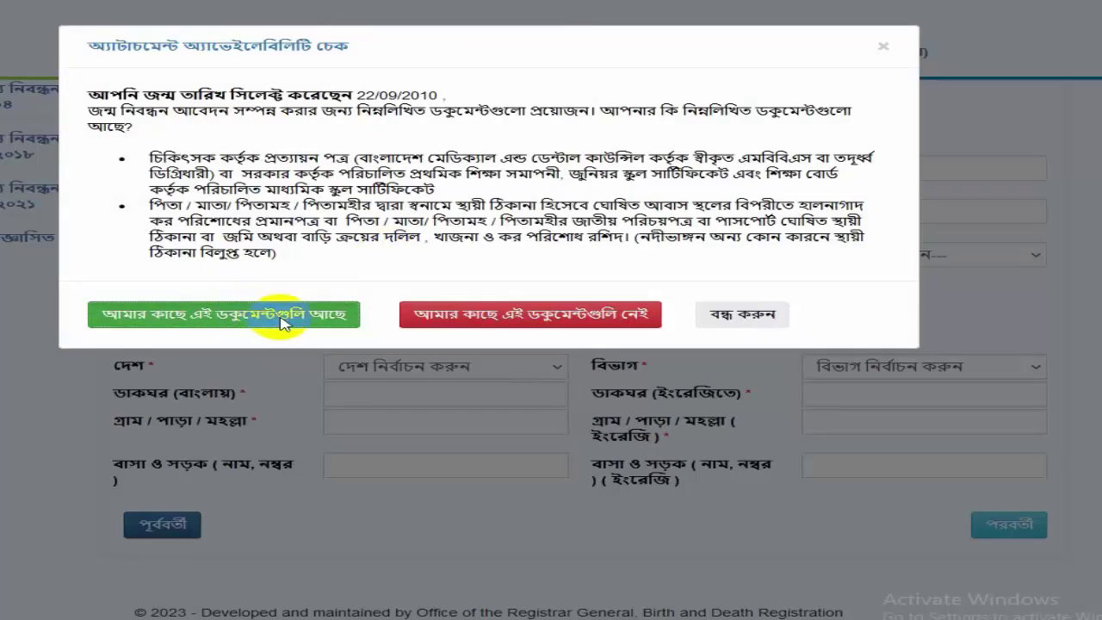
Confirm documents are available and set child order ২, gender মহিলা and country বাংলাদেশ.
{"action": "left_click", "coordinate": [281, 315]}
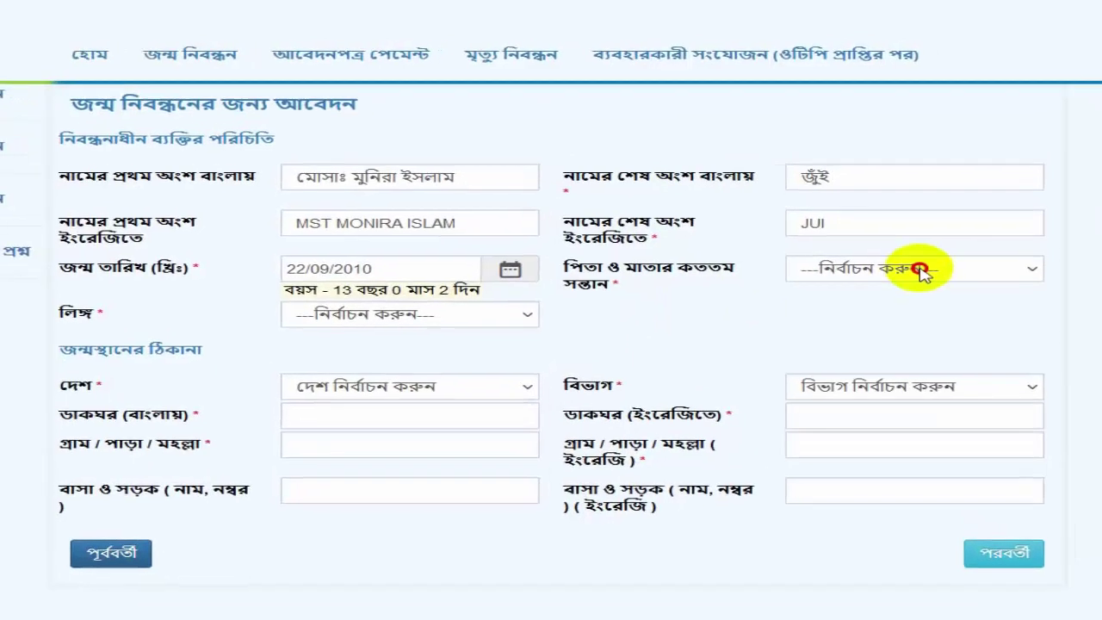
{"action": "left_click", "coordinate": [919, 273]}
{"action": "left_click", "coordinate": [839, 349]}
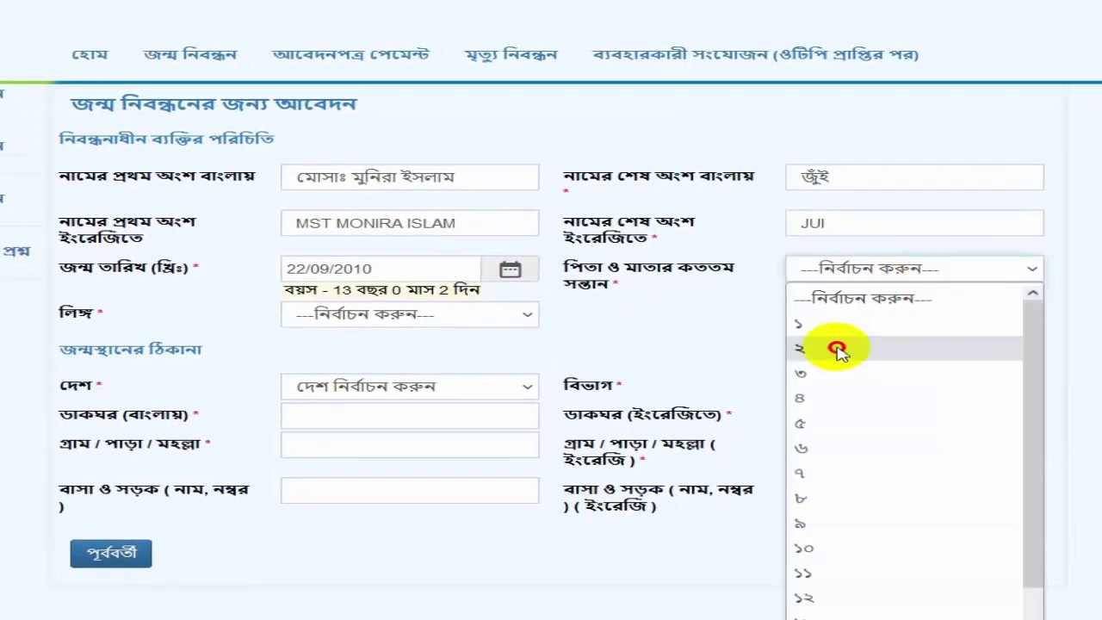
{"action": "left_click", "coordinate": [373, 316]}
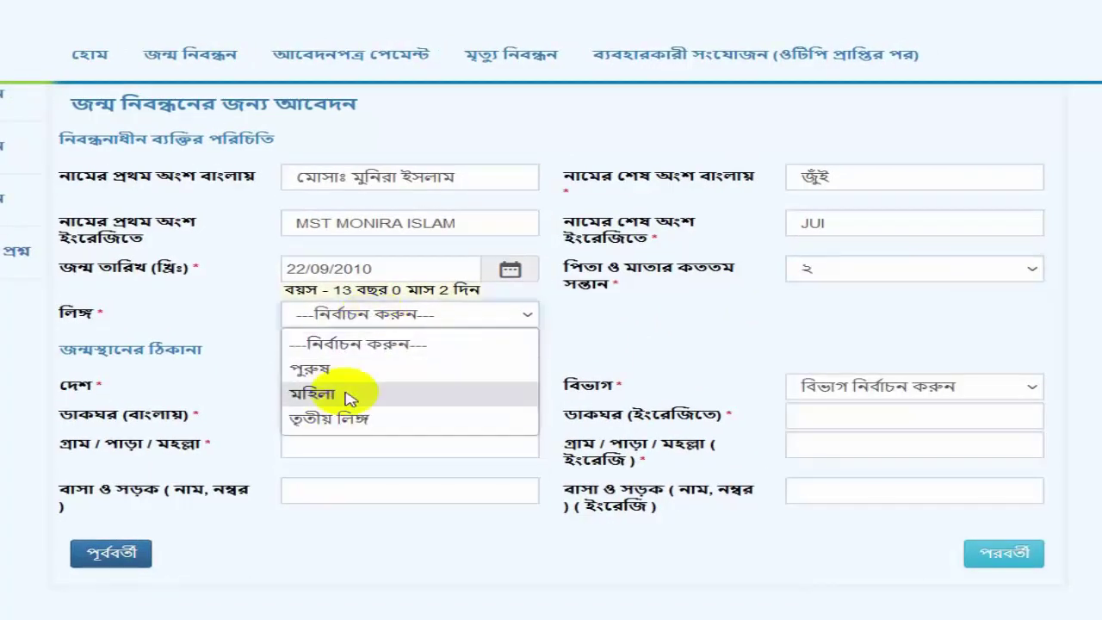
{"action": "left_click", "coordinate": [349, 394]}
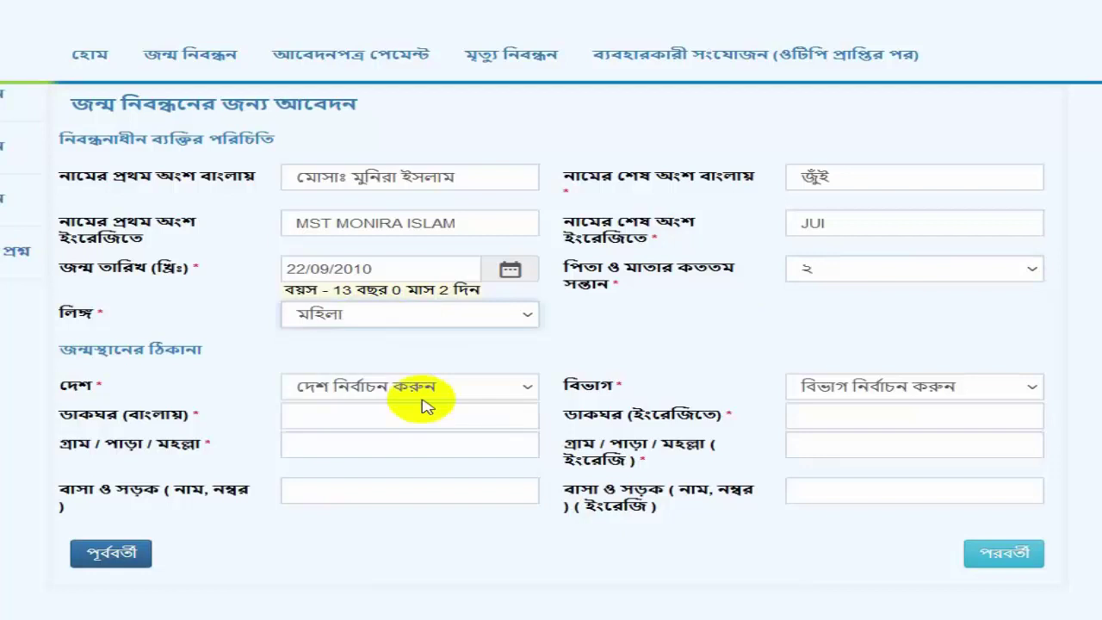
{"action": "left_click", "coordinate": [373, 389]}
{"action": "left_click", "coordinate": [356, 443]}
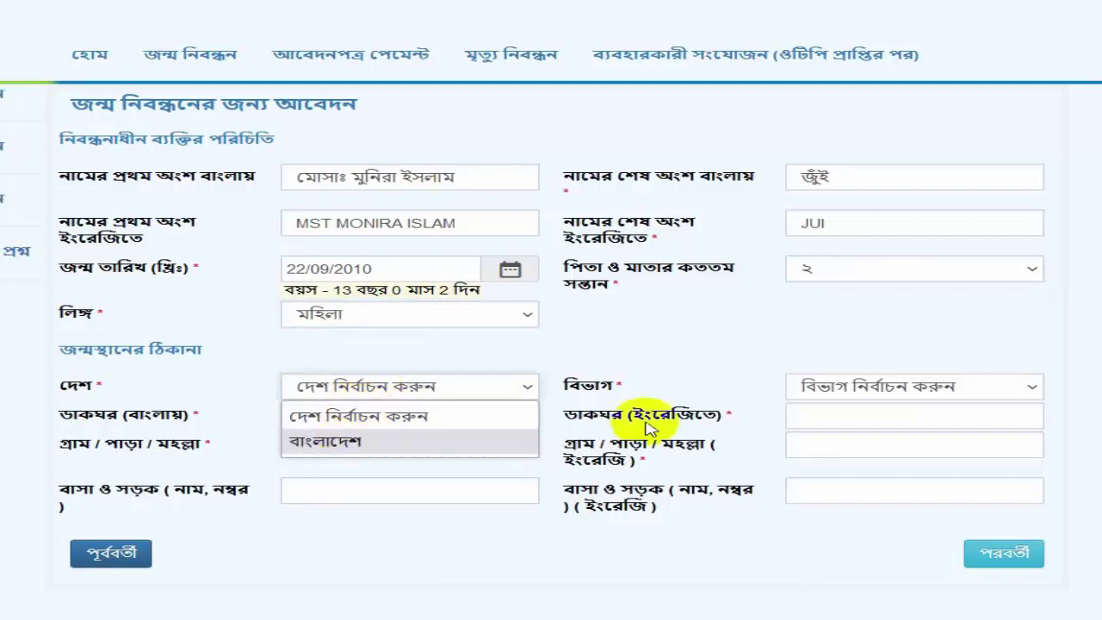
Set the birthplace to ঢাকা বিভাগ, ঢাকা district, কেরানীগঞ্জ upazila, কলাতিয়া union, ওয়ার্ড - 4.
{"action": "left_click", "coordinate": [873, 387]}
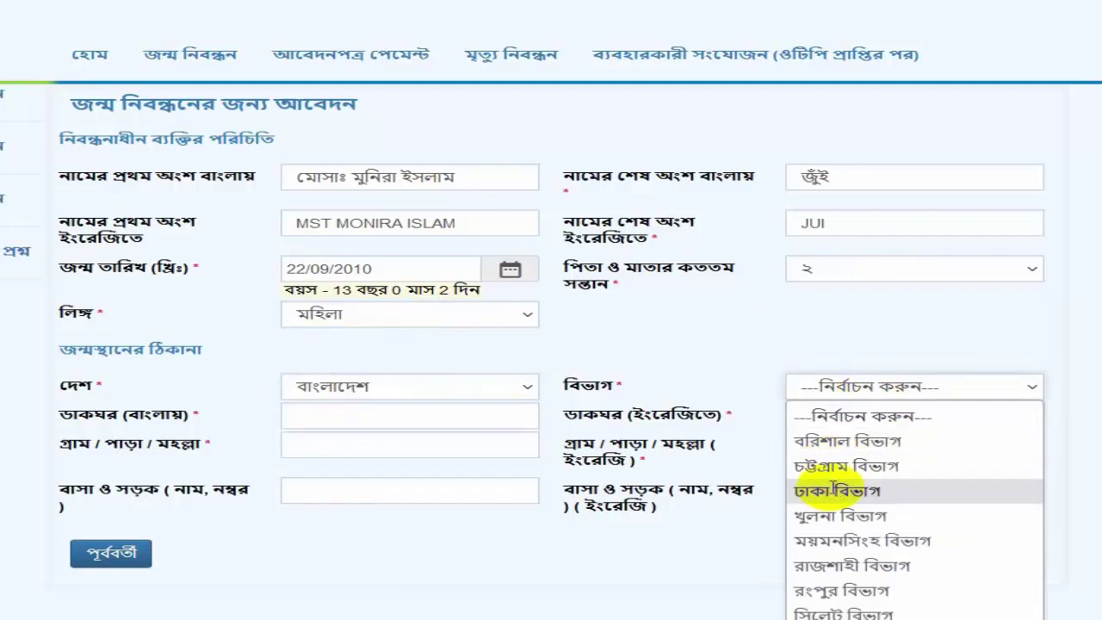
{"action": "left_click", "coordinate": [844, 490]}
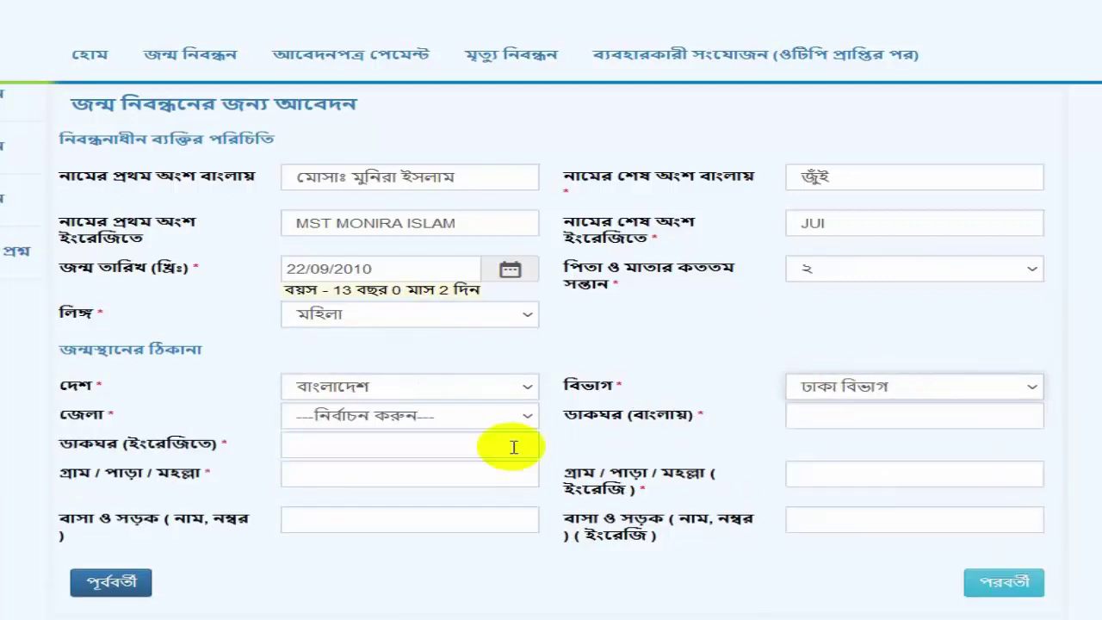
{"action": "left_click", "coordinate": [401, 418]}
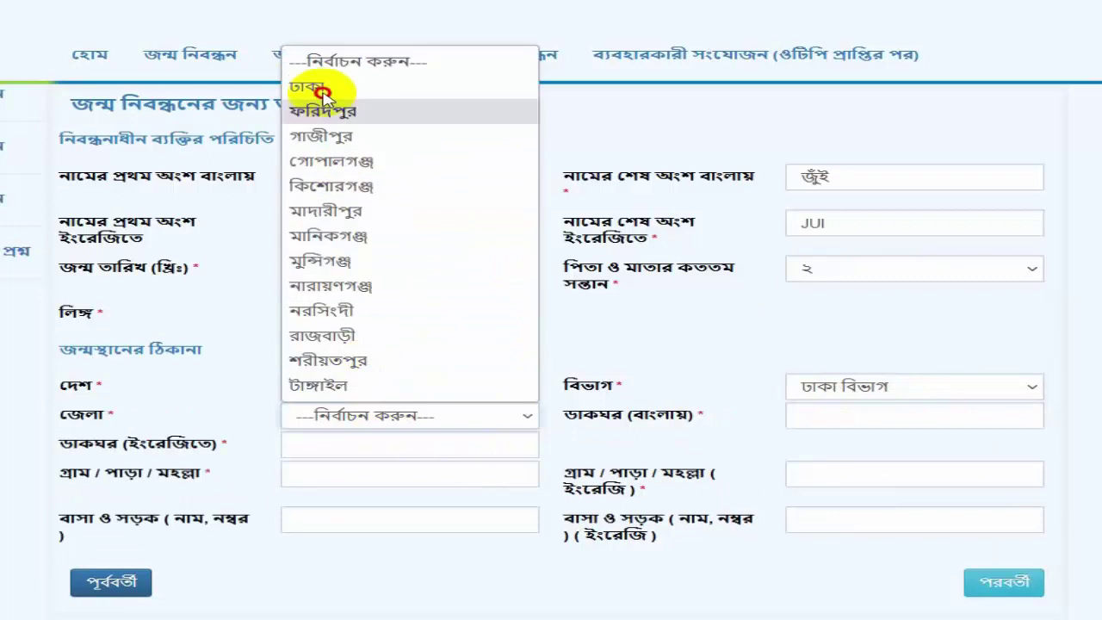
{"action": "key", "text": "Return"}
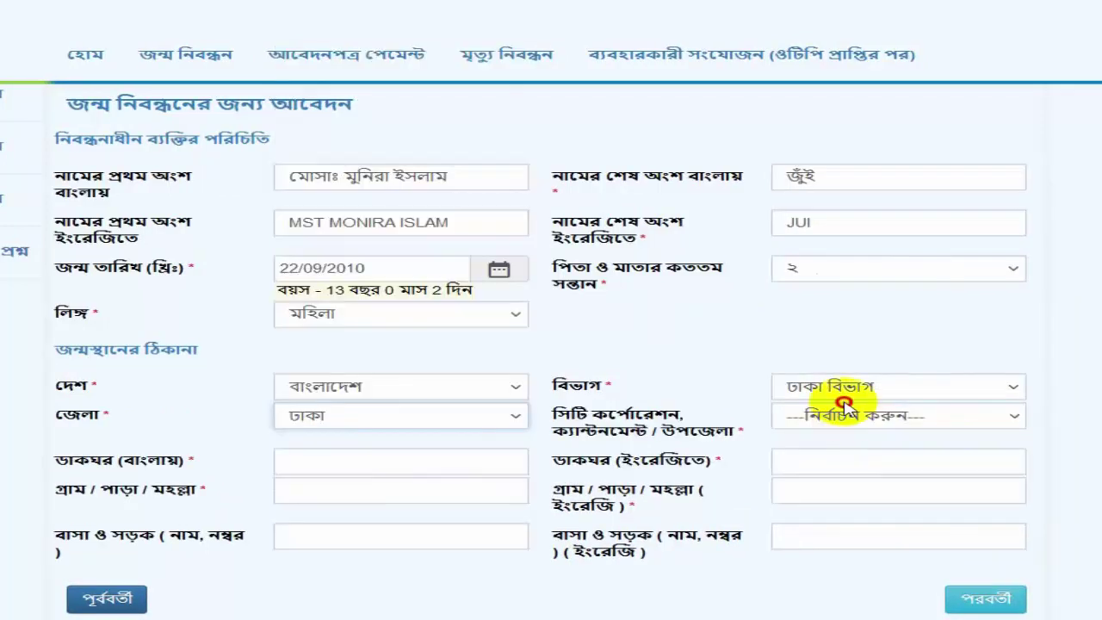
{"action": "left_click", "coordinate": [850, 419]}
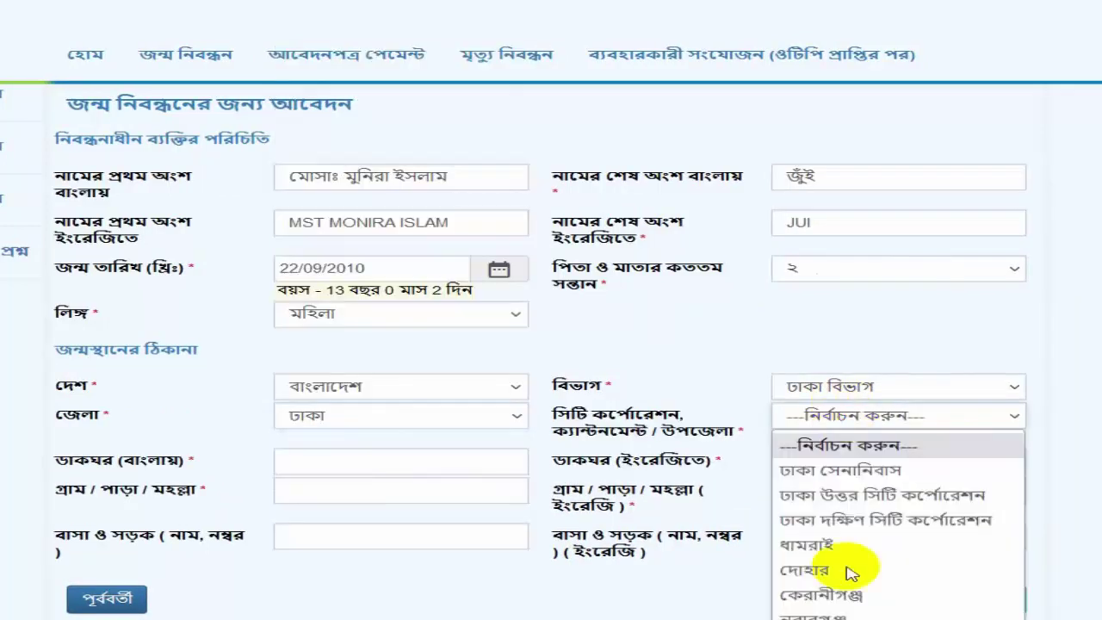
{"action": "left_click", "coordinate": [878, 595]}
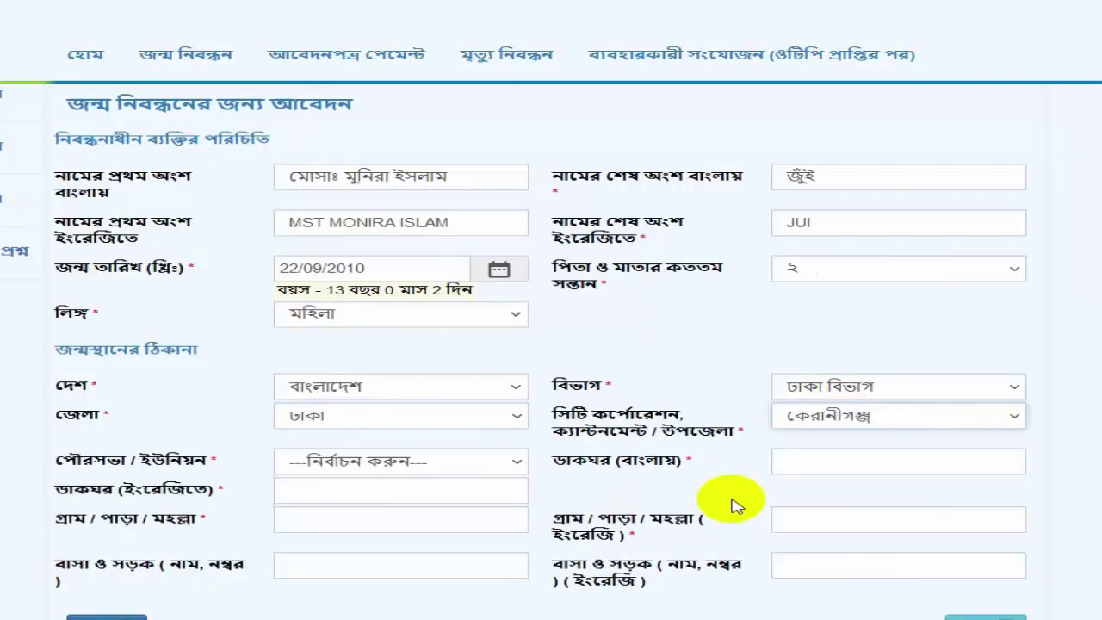
{"action": "left_click", "coordinate": [392, 462]}
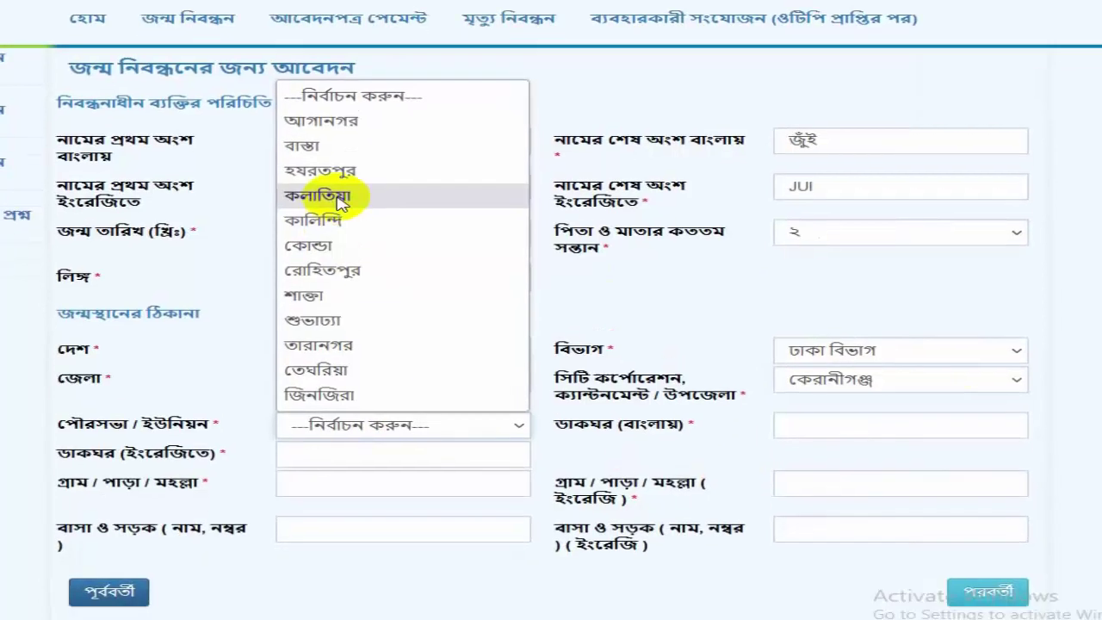
{"action": "left_click", "coordinate": [339, 233]}
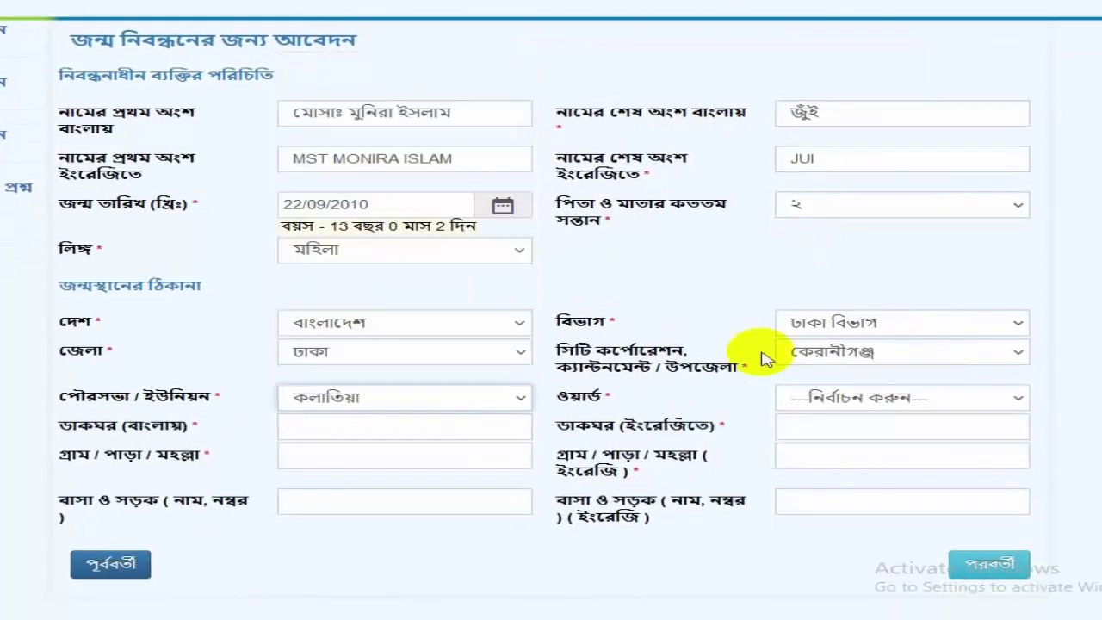
{"action": "left_click", "coordinate": [860, 398]}
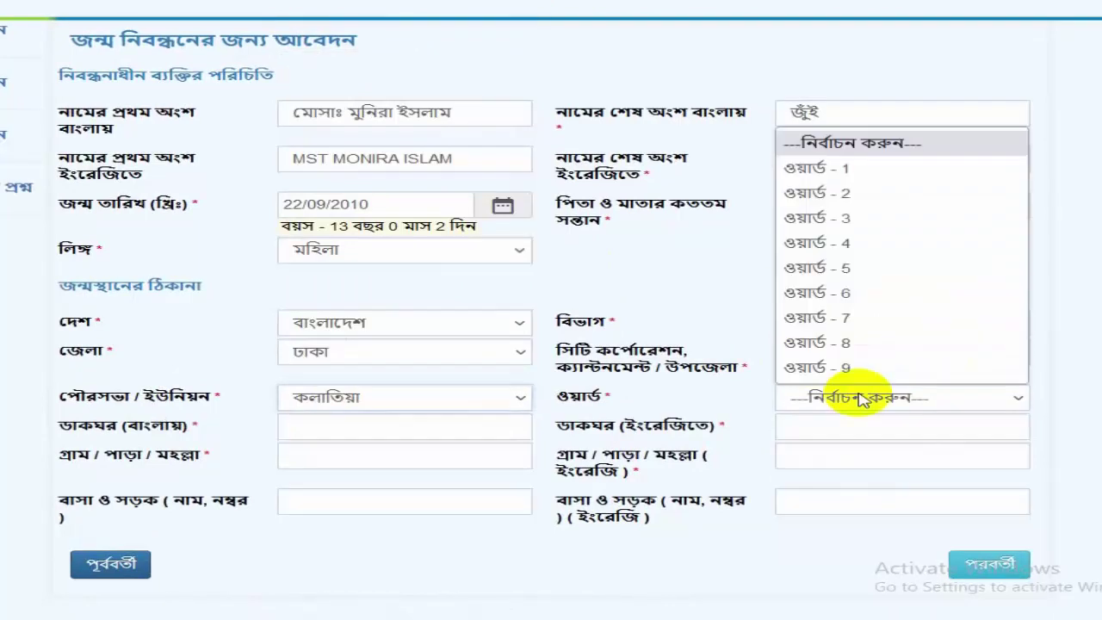
{"action": "left_click", "coordinate": [871, 249]}
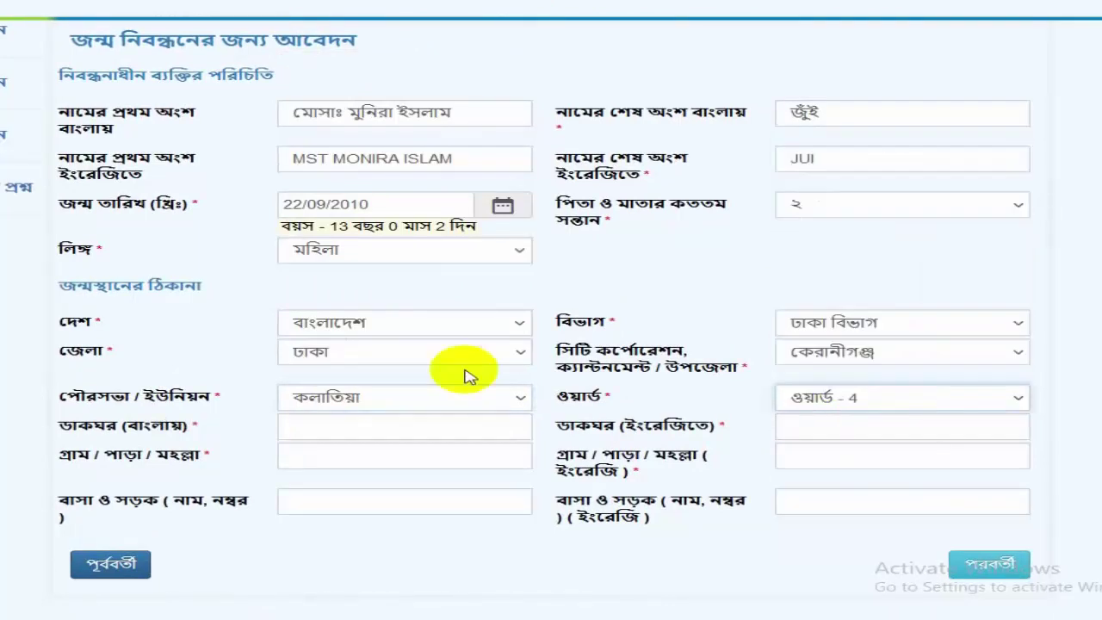
Set the post office to কলাতিয়া-১৩১৩ in Bangla and KALATIA-1313 in English.
{"action": "left_click", "coordinate": [312, 429]}
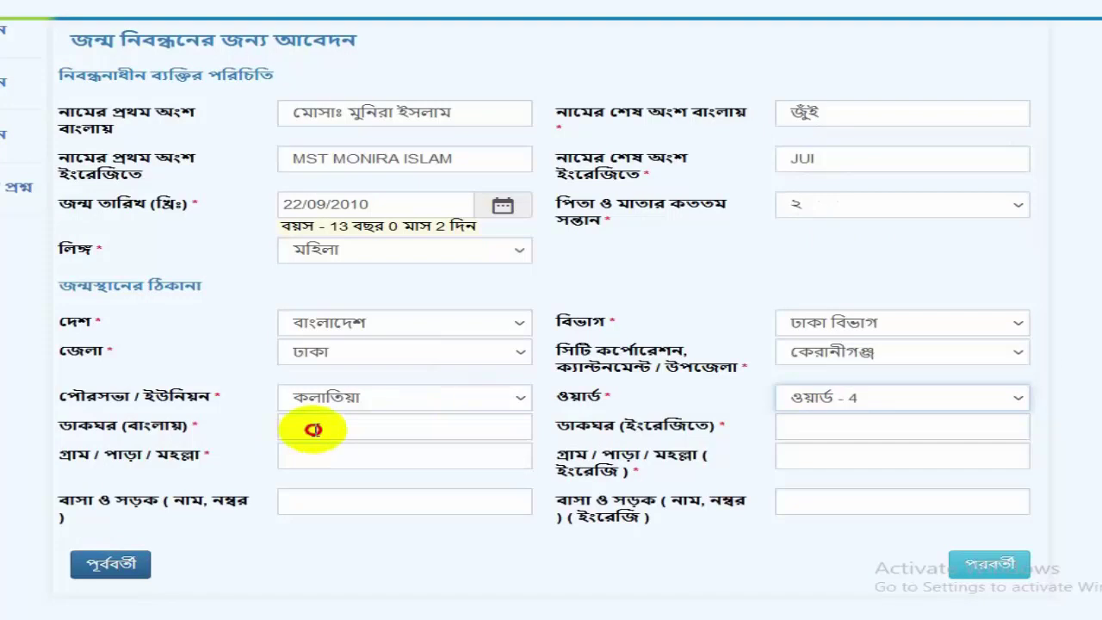
{"action": "type", "text": "কলাতি"}
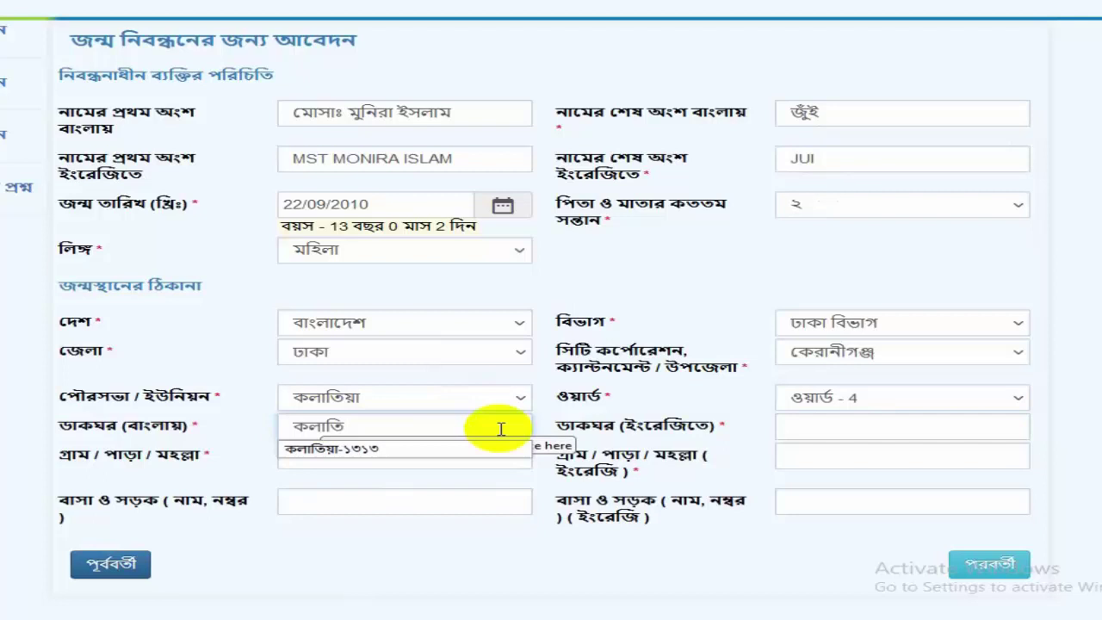
{"action": "left_click", "coordinate": [402, 450]}
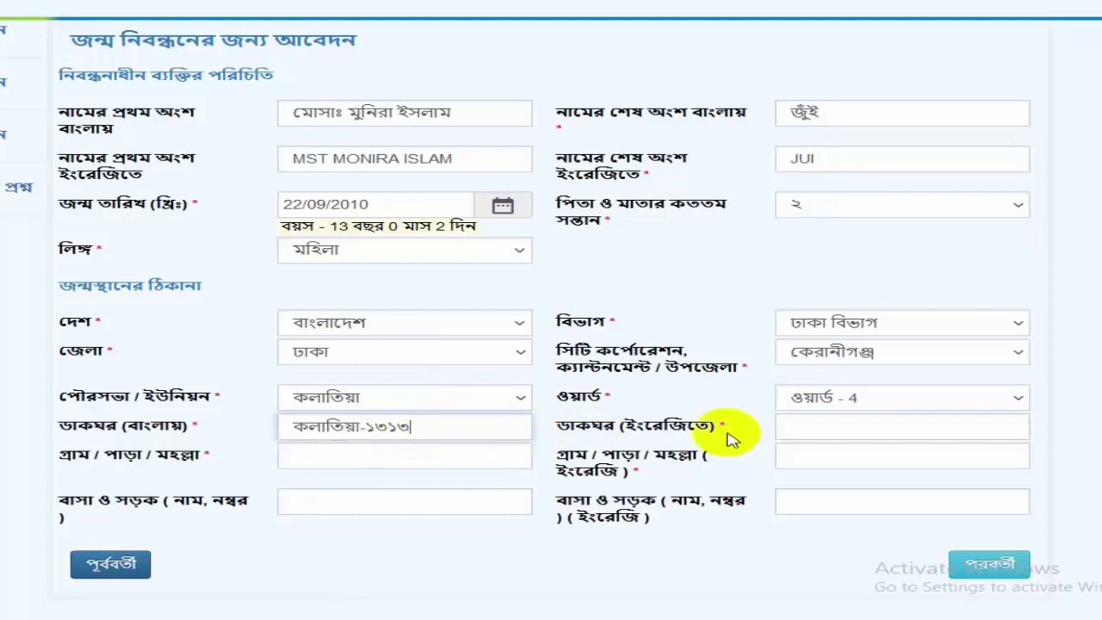
{"action": "left_click", "coordinate": [792, 426]}
{"action": "type", "text": "KALA"}
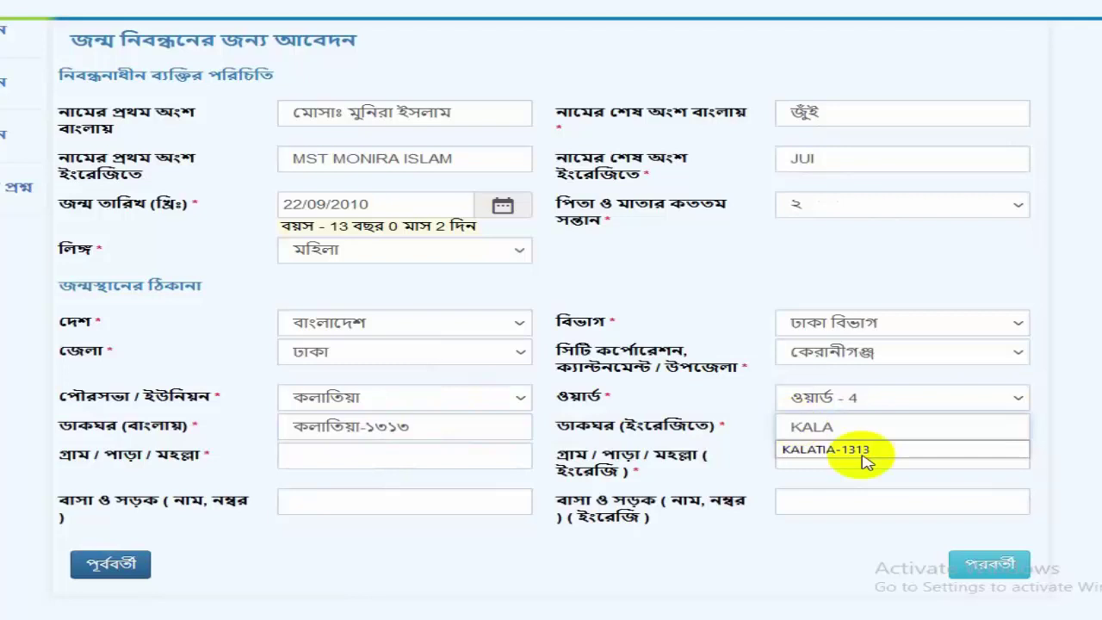
{"action": "left_click", "coordinate": [861, 450]}
{"action": "scroll", "coordinate": [375, 412], "scroll_direction": "down", "scroll_amount": 1}
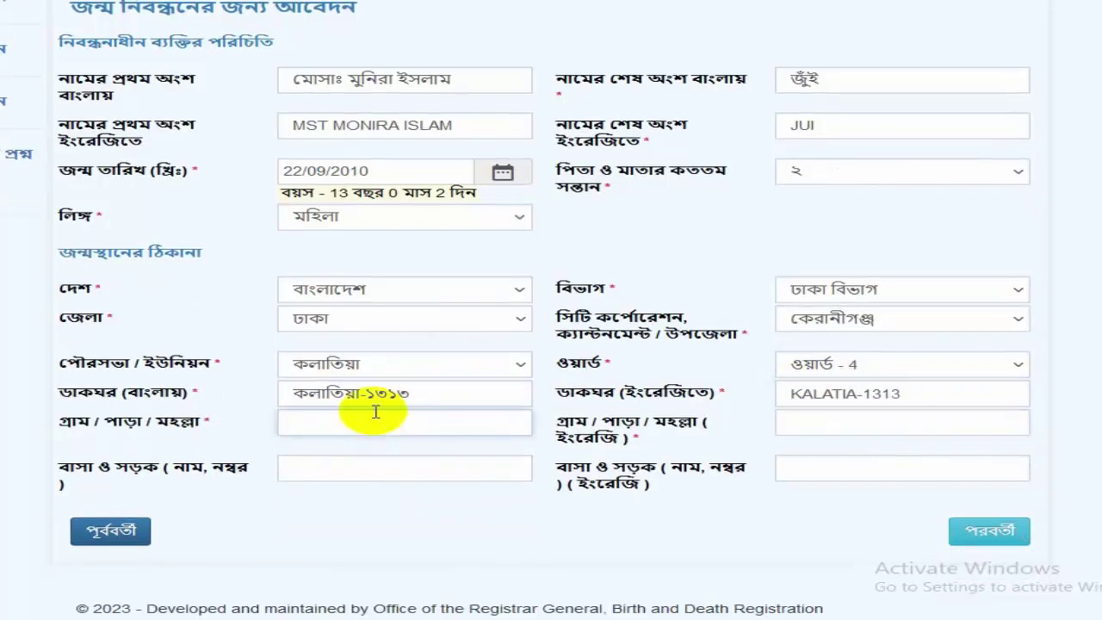
{"action": "left_click", "coordinate": [881, 415]}
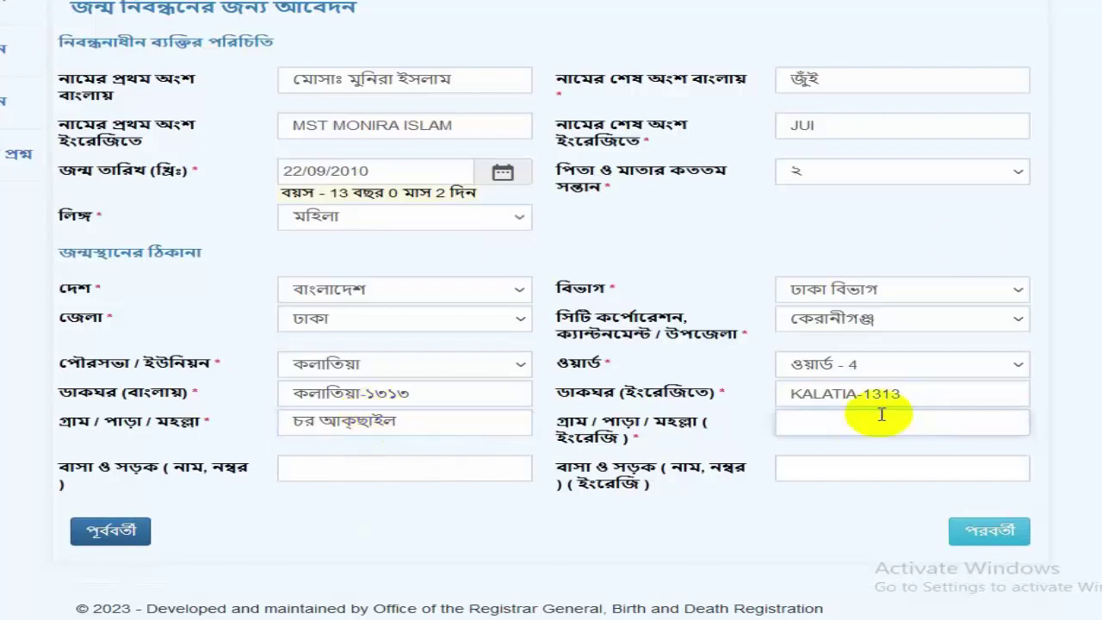
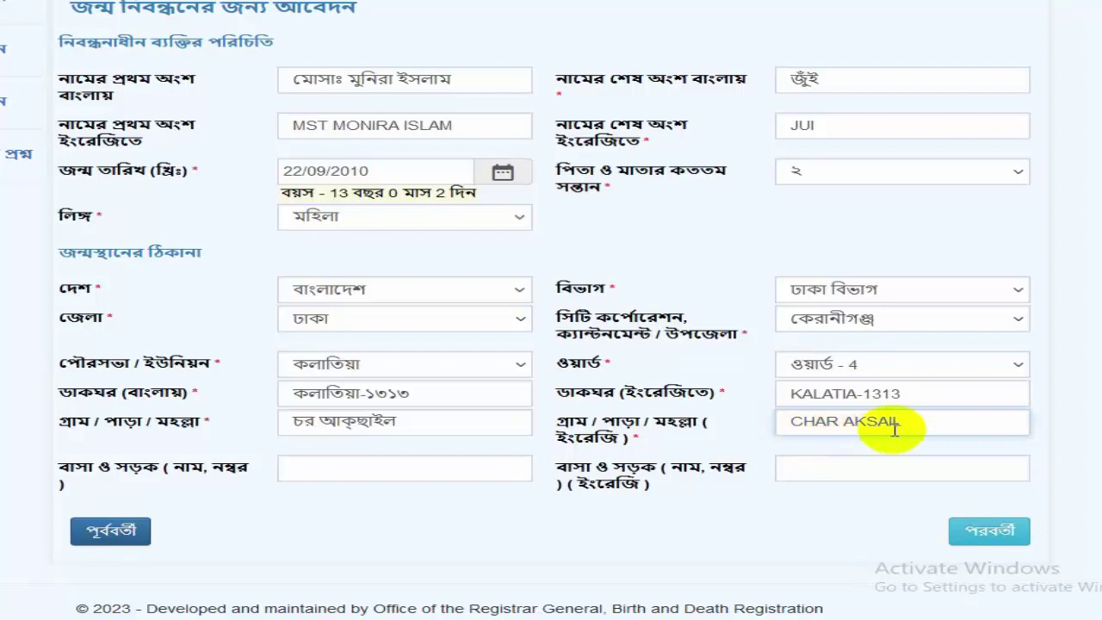
{"action": "left_click", "coordinate": [319, 464]}
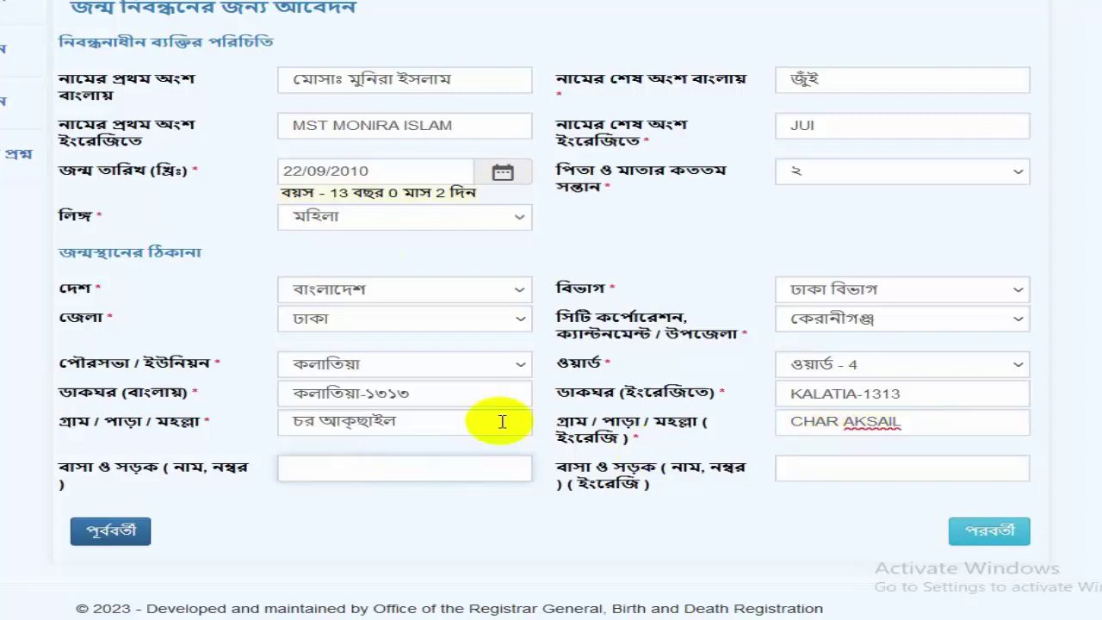
{"action": "left_click", "coordinate": [832, 479]}
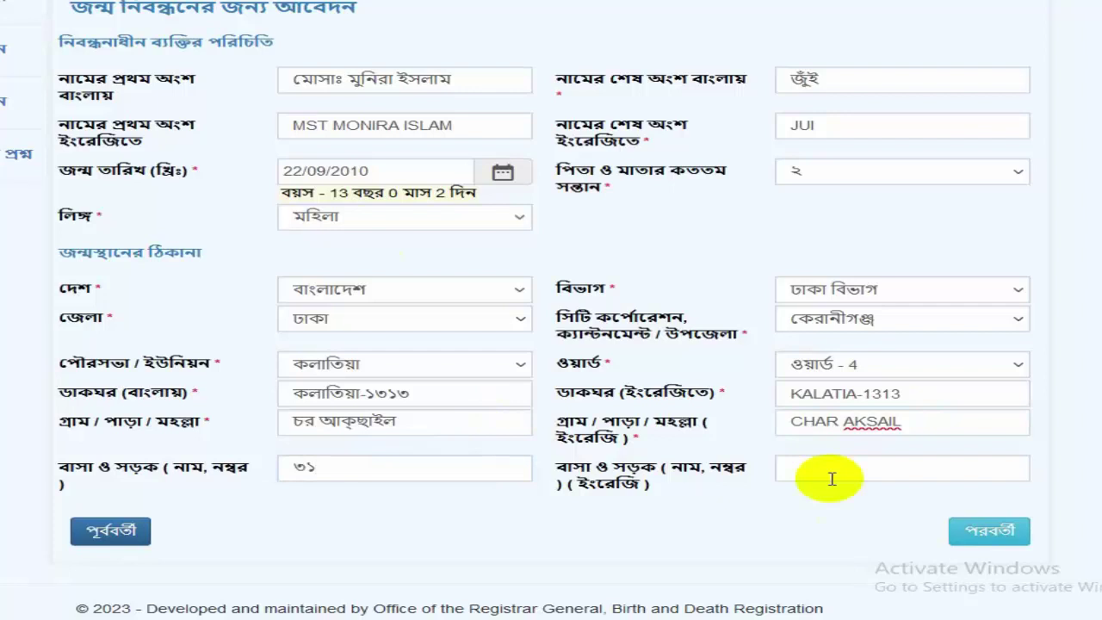
{"action": "left_click", "coordinate": [825, 465]}
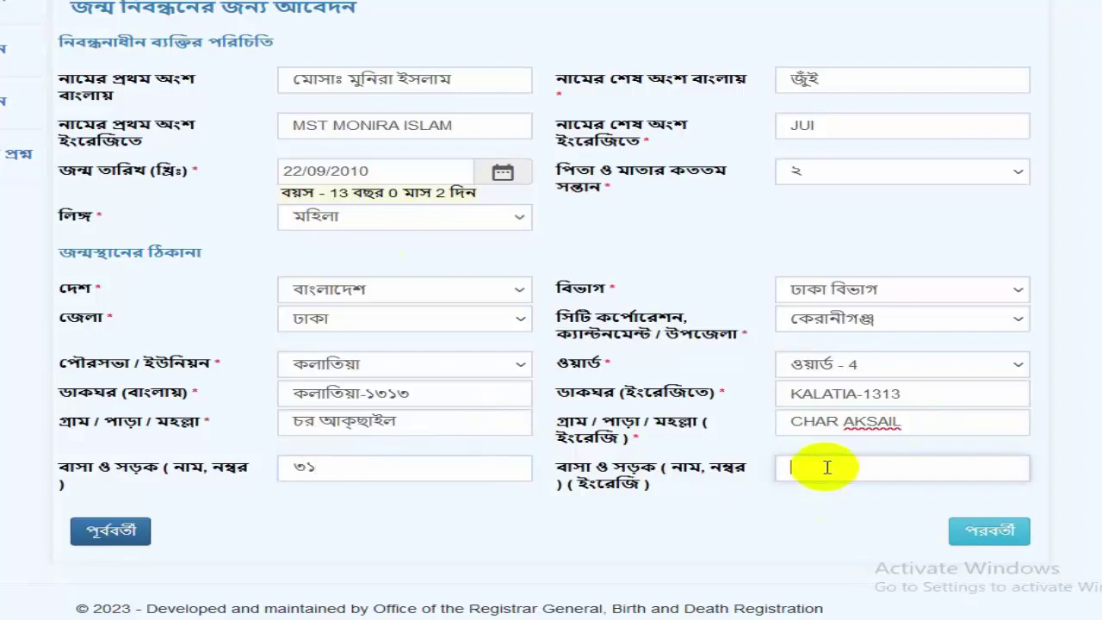
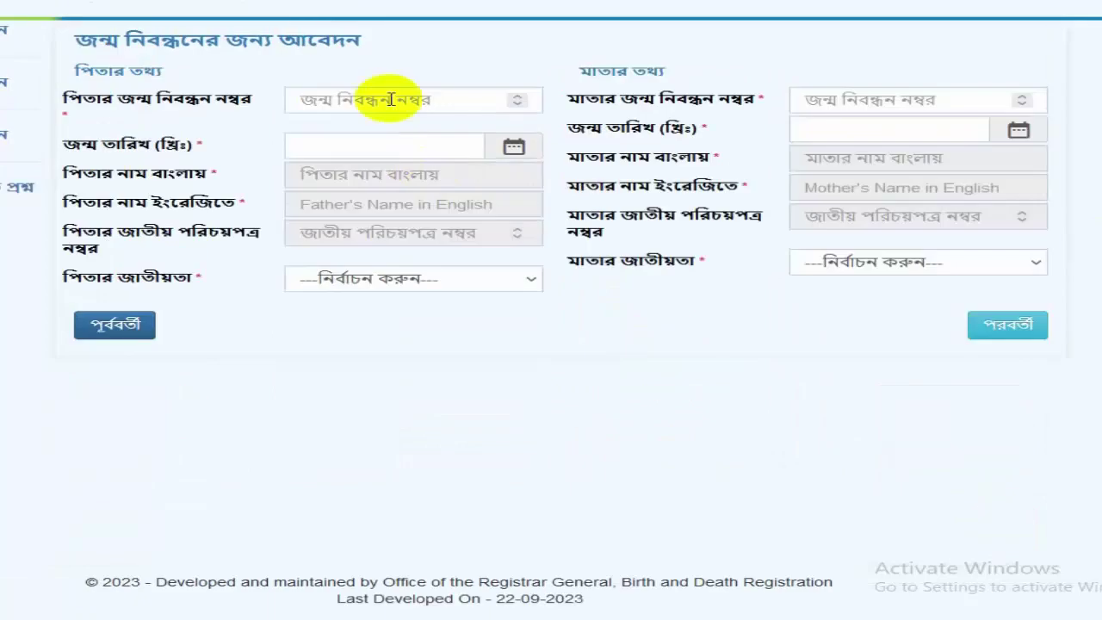
{"action": "left_click", "coordinate": [390, 99]}
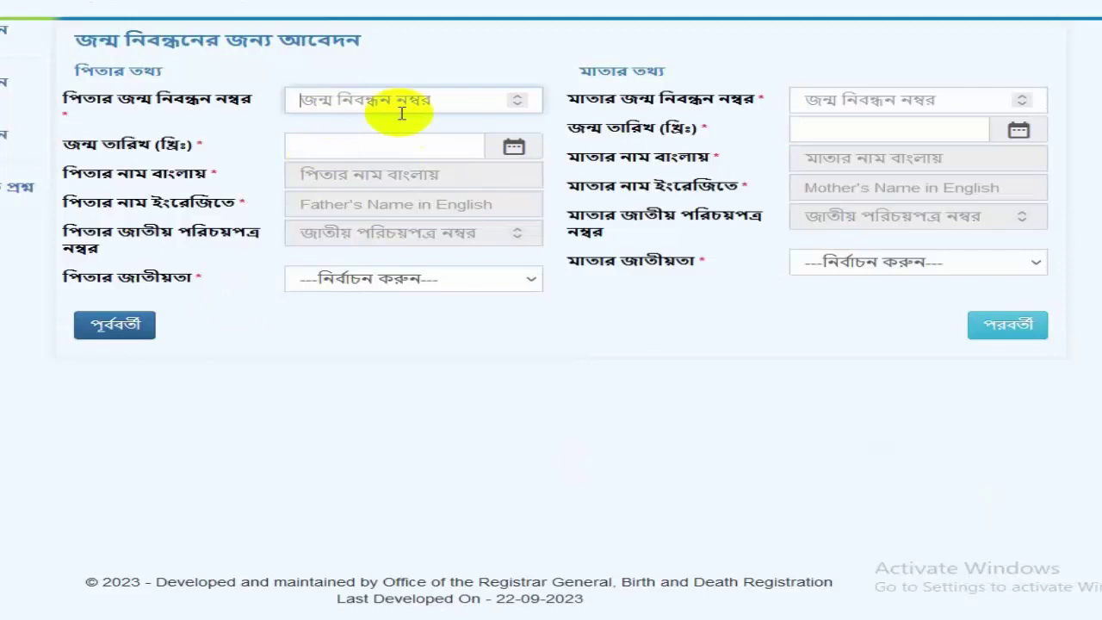
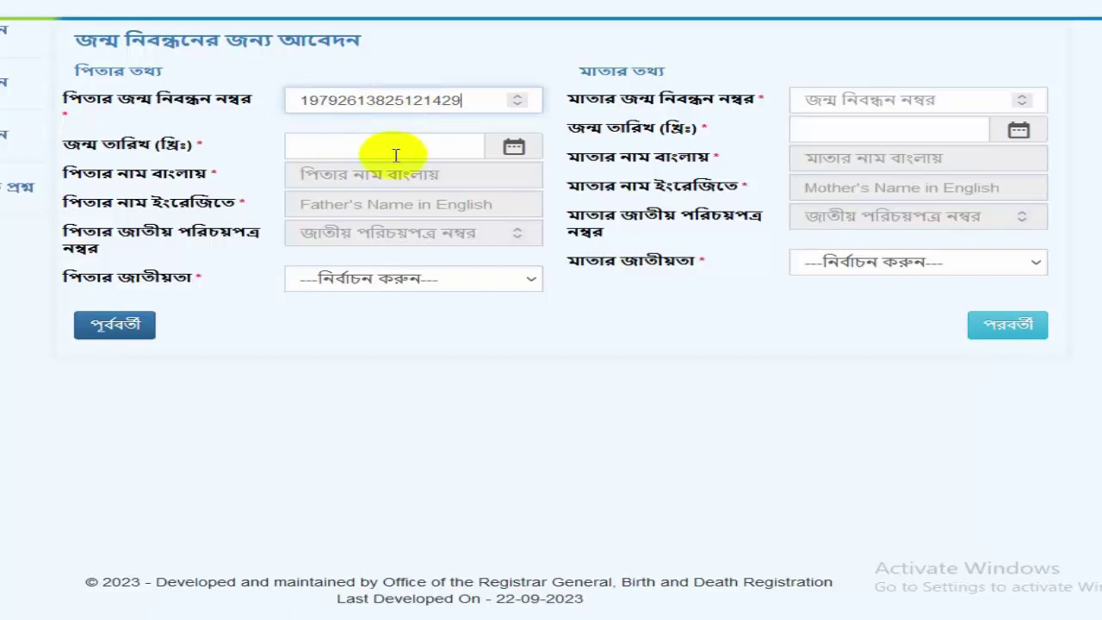
{"action": "left_click", "coordinate": [337, 142]}
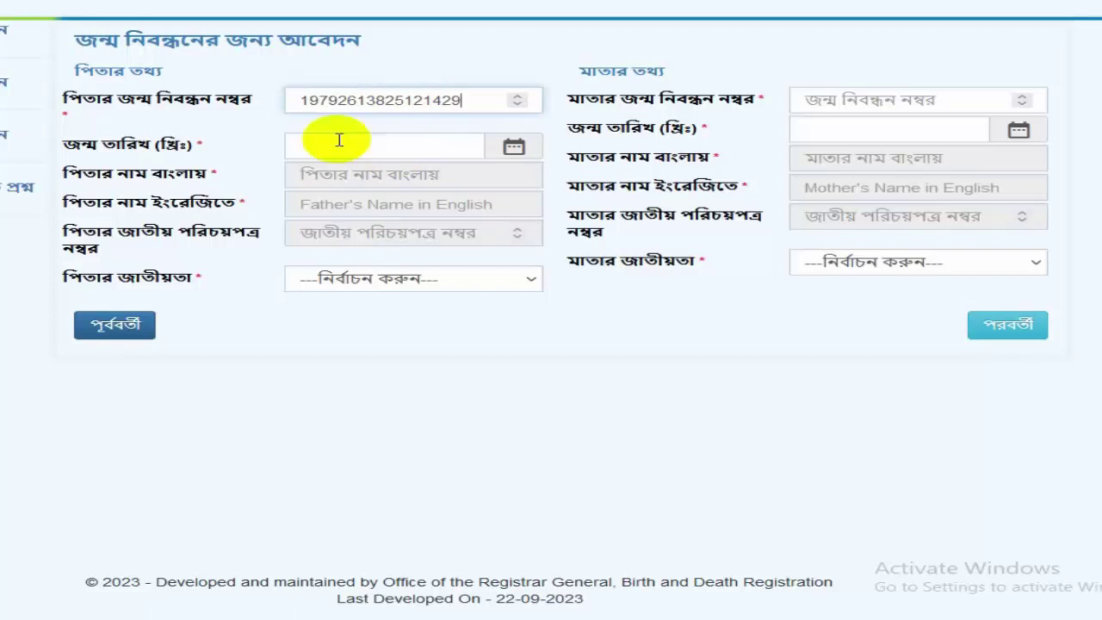
{"action": "type", "text": "01"}
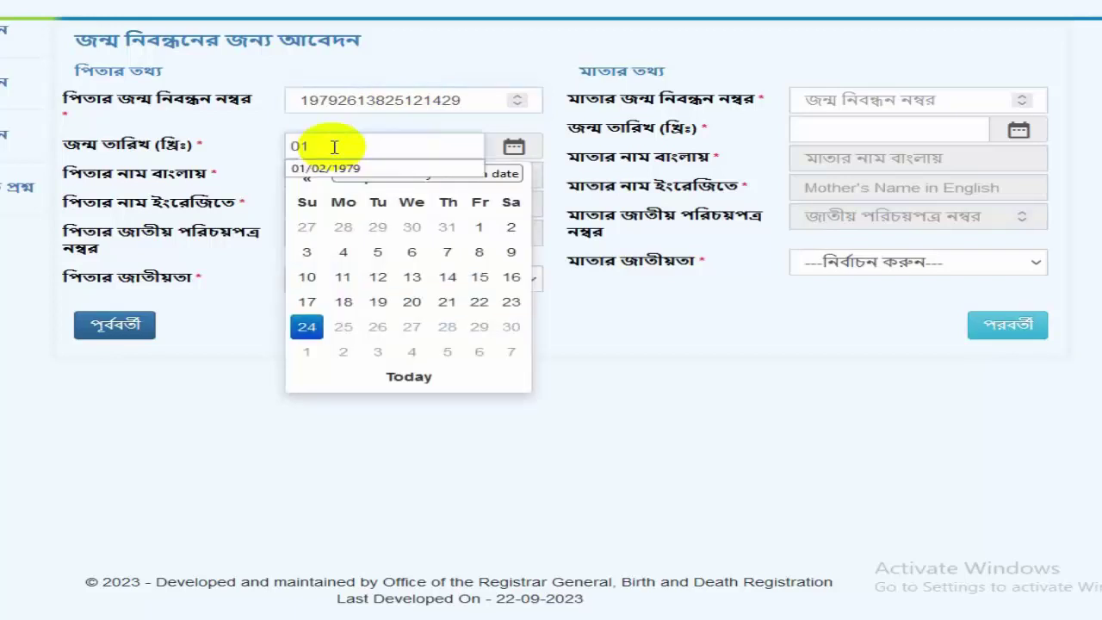
{"action": "type", "text": "/02/1979"}
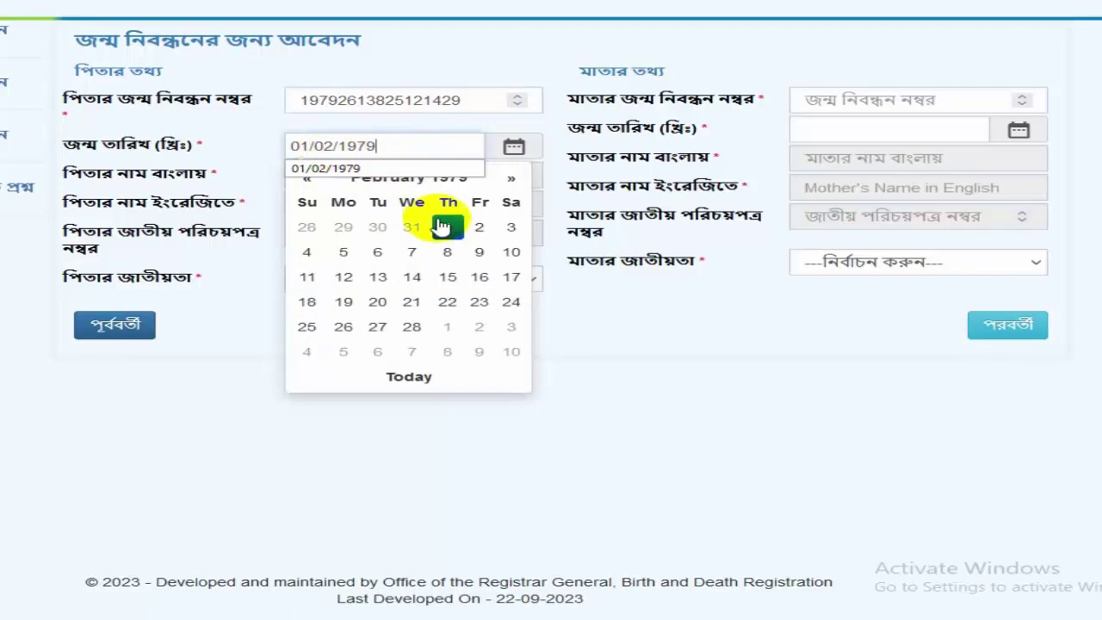
{"action": "left_click", "coordinate": [415, 228]}
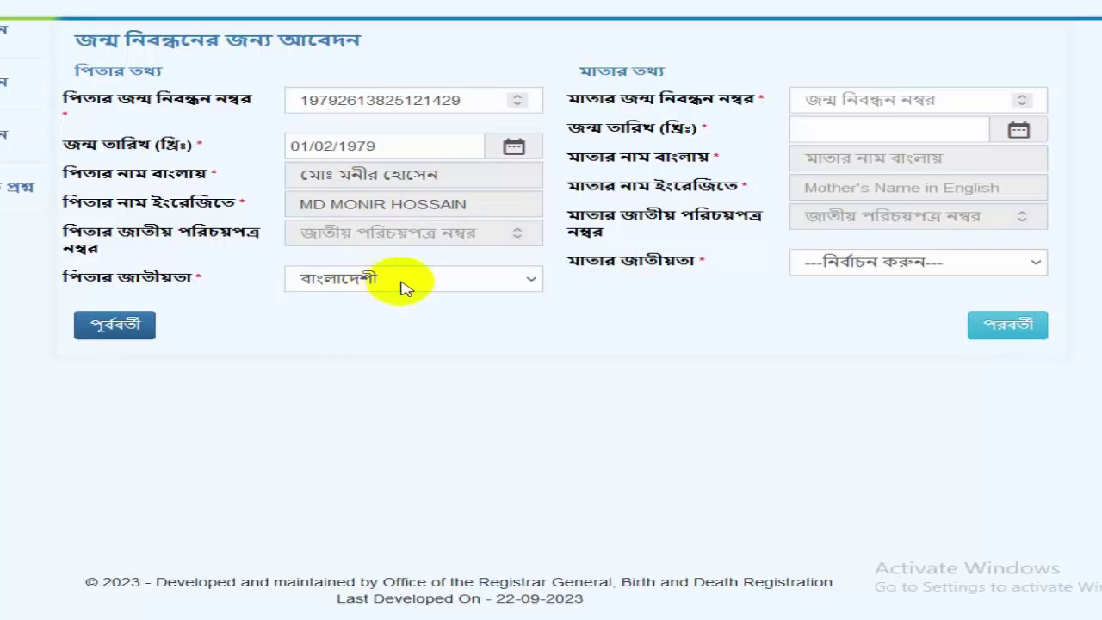
{"action": "left_click", "coordinate": [863, 100]}
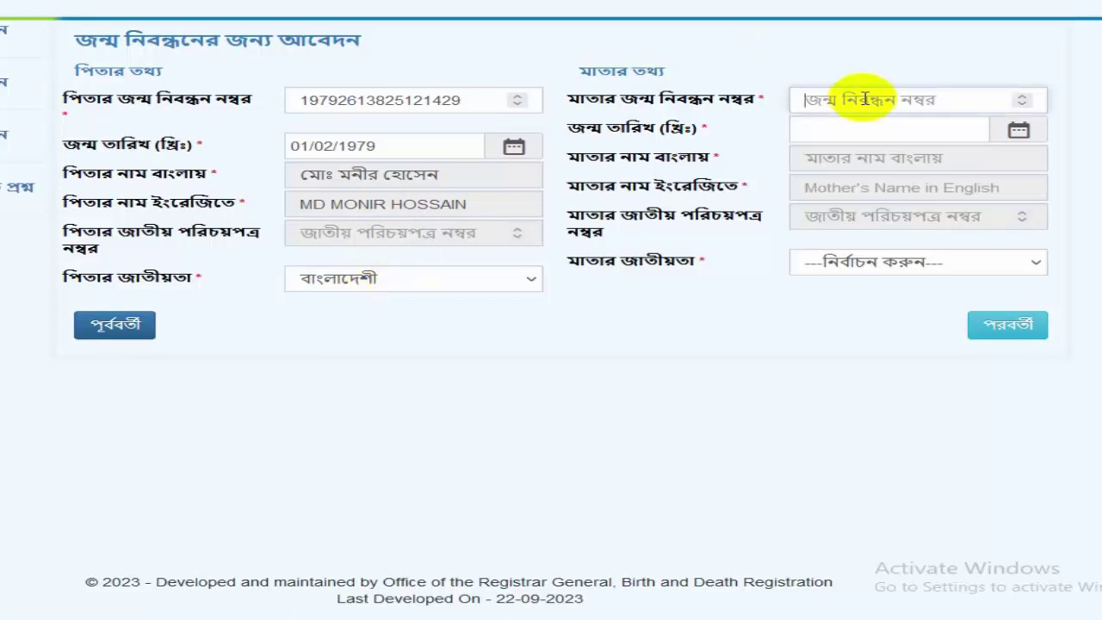
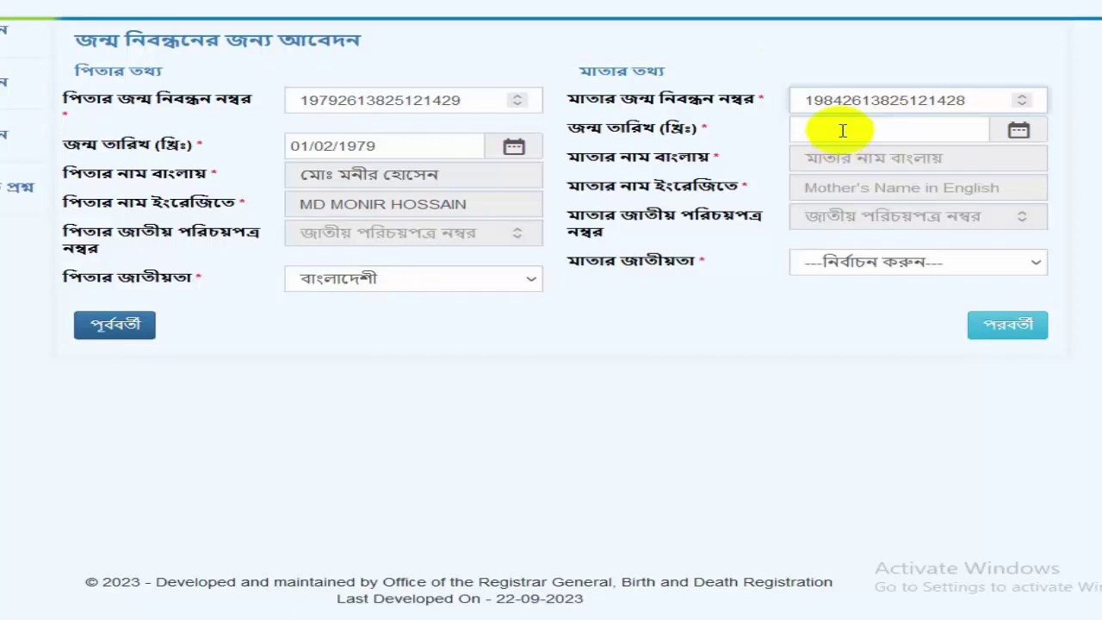
{"action": "left_click", "coordinate": [843, 130]}
{"action": "type", "text": "04"}
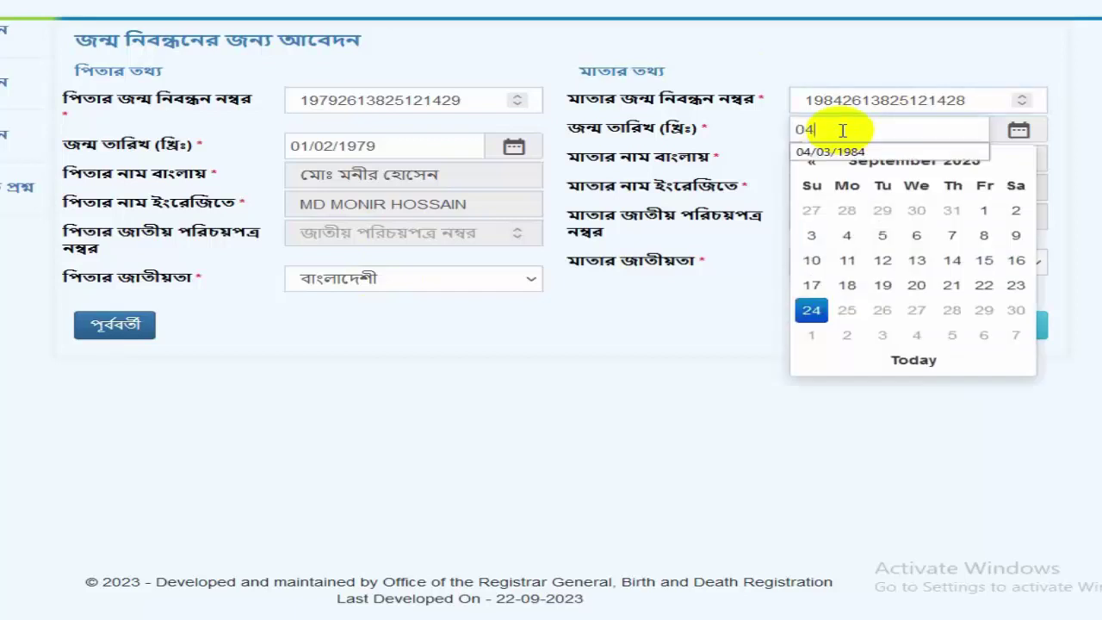
{"action": "type", "text": "/03/1984"}
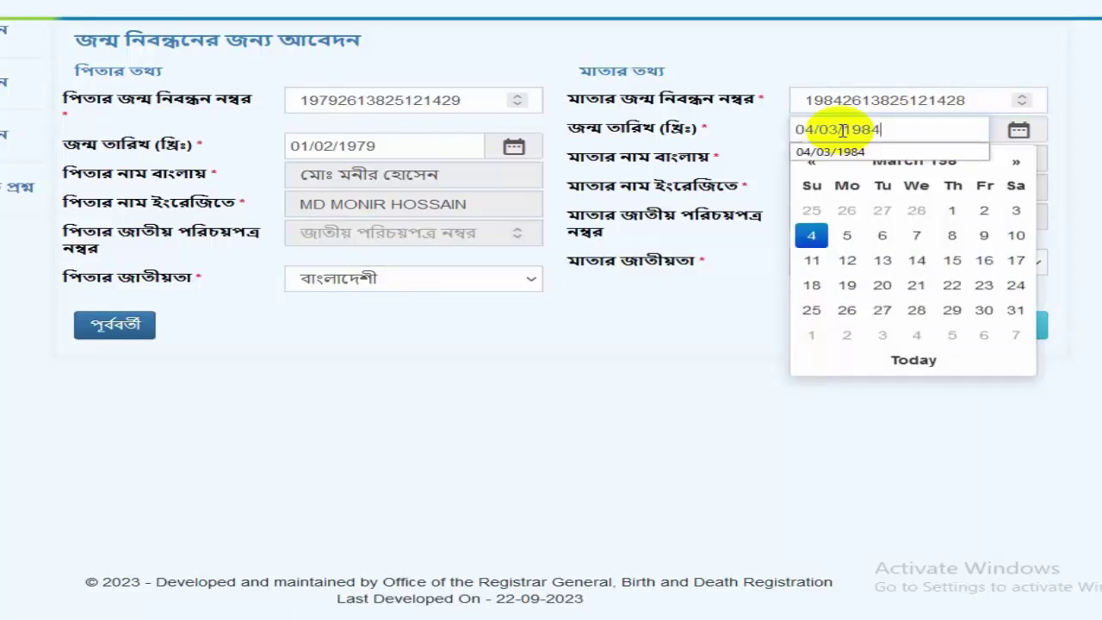
{"action": "left_click", "coordinate": [811, 234]}
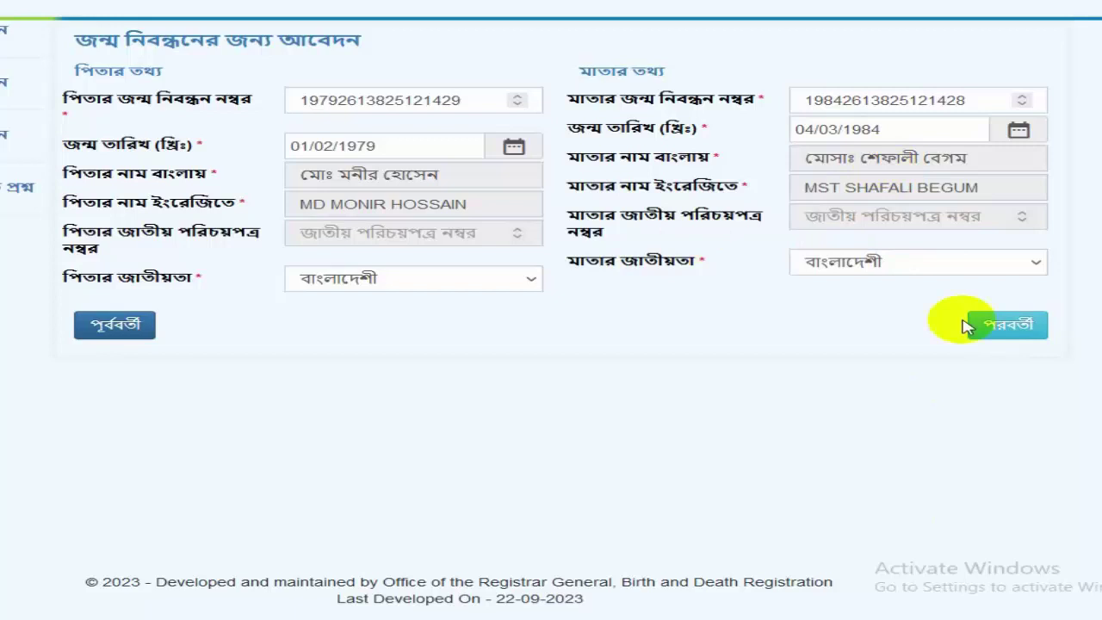
Copy the birthplace address into the permanent and current addresses, then advance to the declaration page.
{"action": "left_click", "coordinate": [1011, 327]}
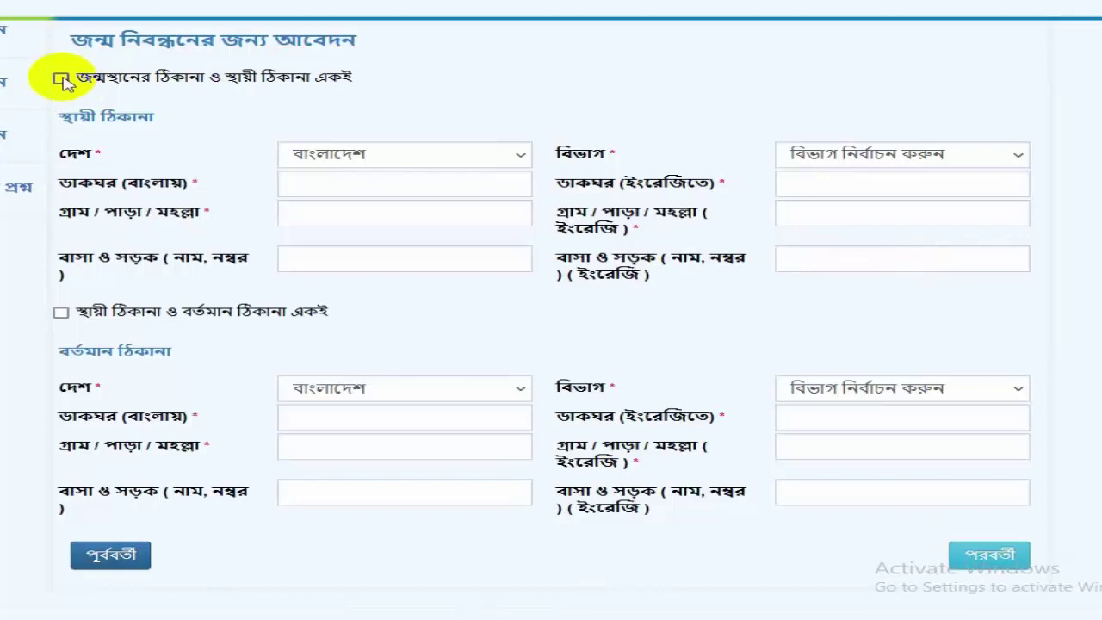
{"action": "left_click", "coordinate": [60, 78]}
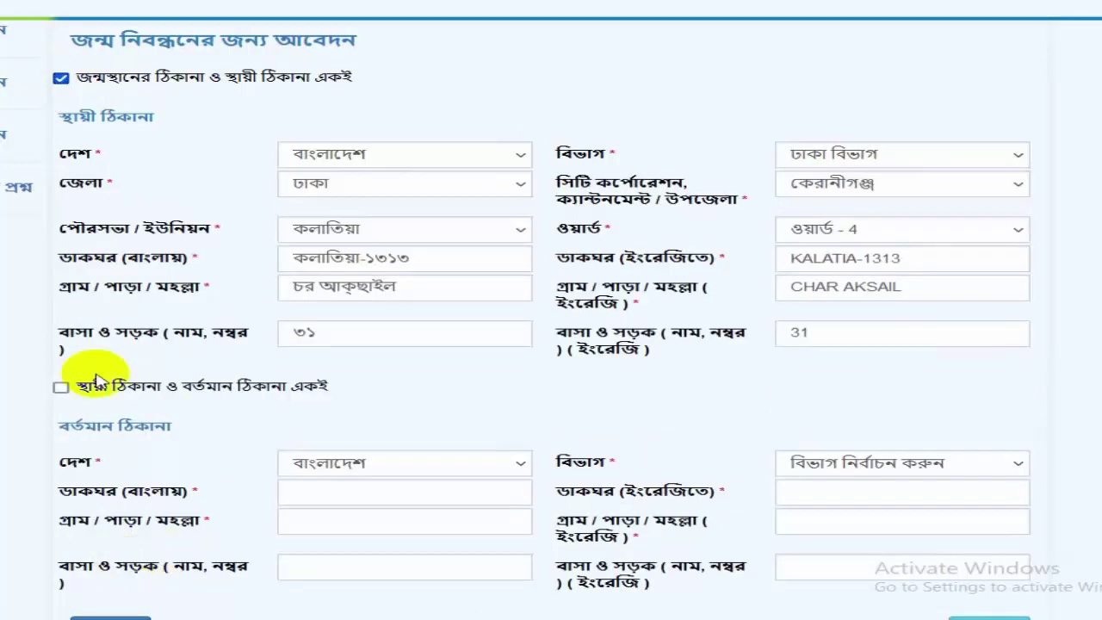
{"action": "scroll", "coordinate": [96, 379], "scroll_direction": "down", "scroll_amount": 1}
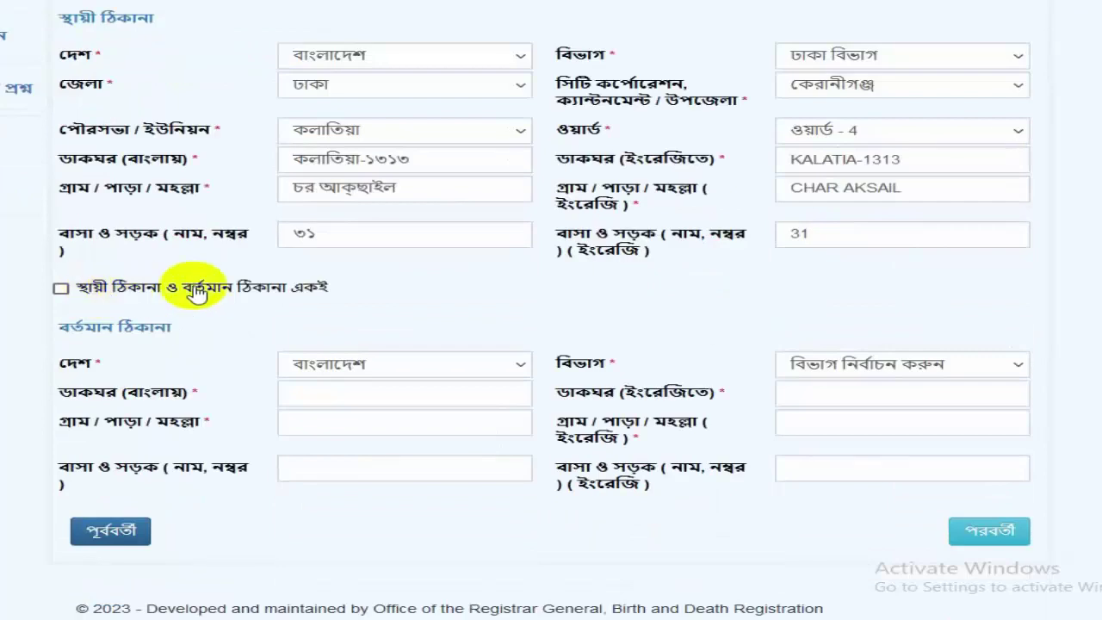
{"action": "left_click", "coordinate": [61, 287]}
{"action": "scroll", "coordinate": [463, 358], "scroll_direction": "down", "scroll_amount": 3}
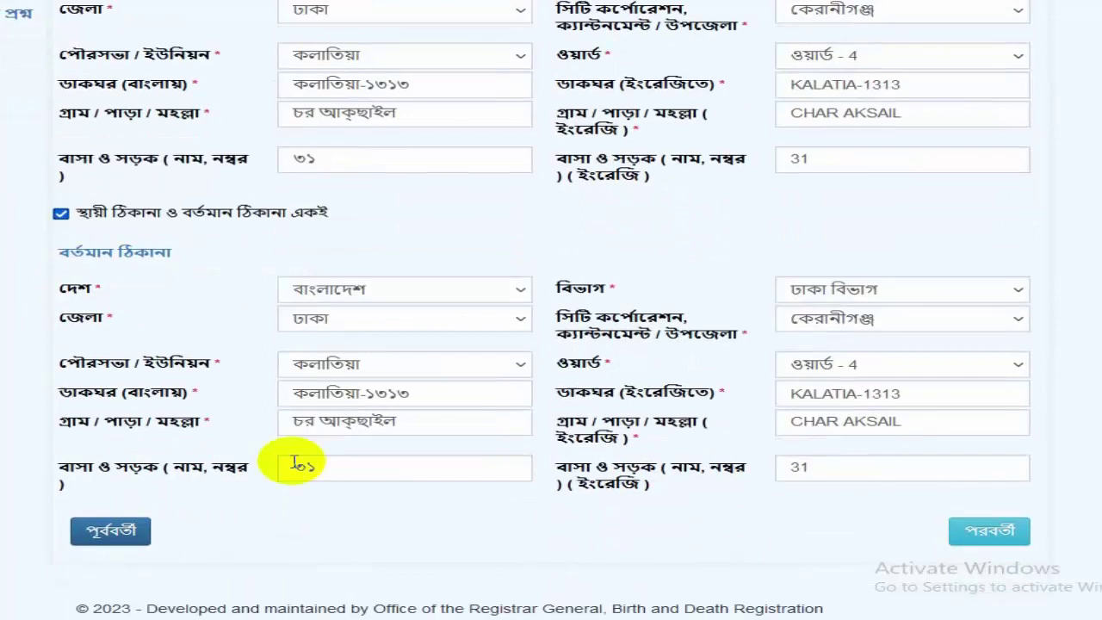
{"action": "left_click", "coordinate": [982, 530]}
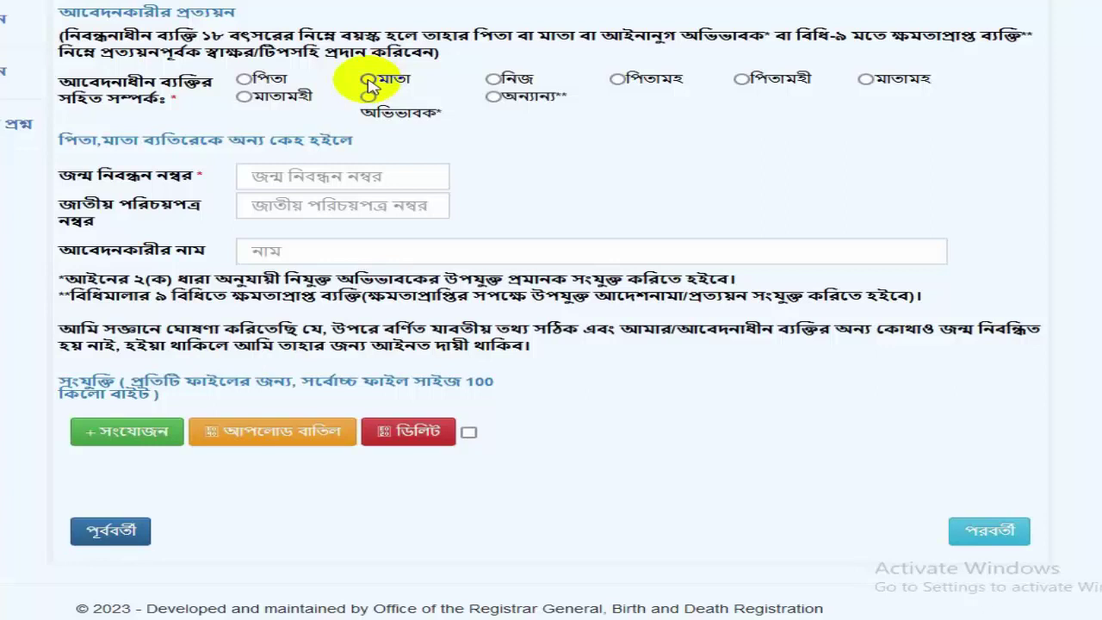
Name the mother as applicant and upload 2.jpg as চিকিৎসক কর্তৃক প্রত্যয়ন পত্র.
{"action": "left_click", "coordinate": [368, 79]}
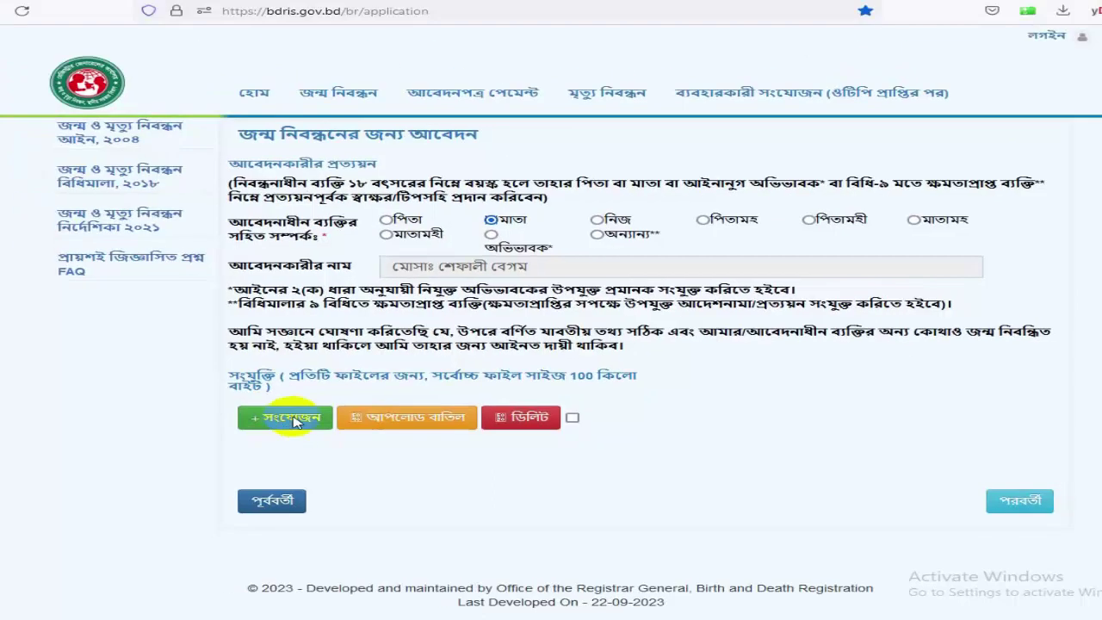
{"action": "left_click", "coordinate": [293, 419]}
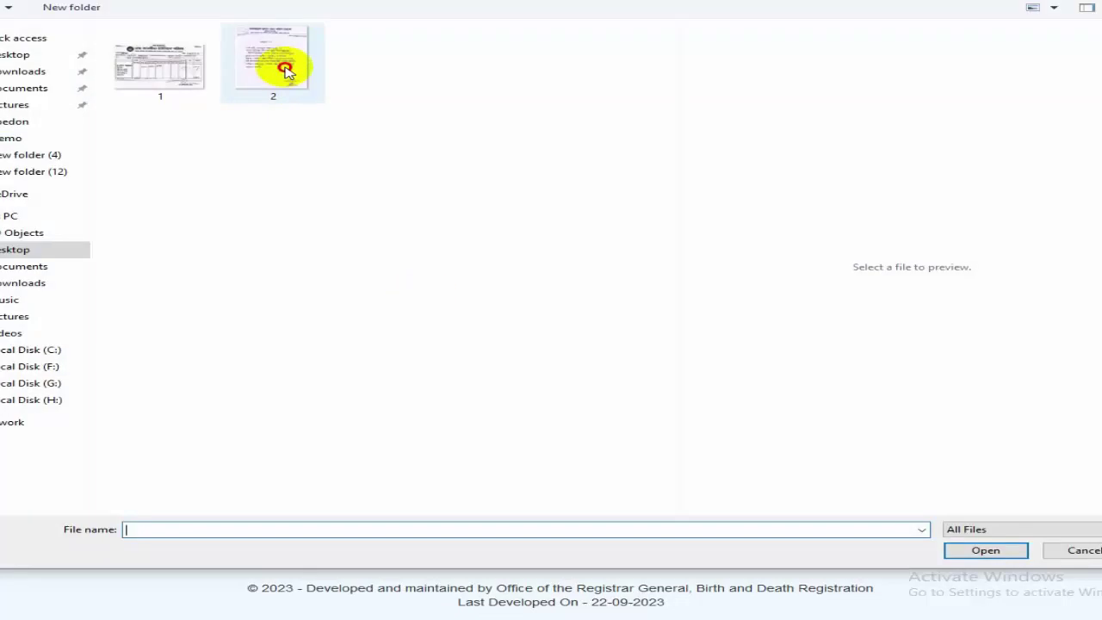
{"action": "left_click", "coordinate": [286, 71]}
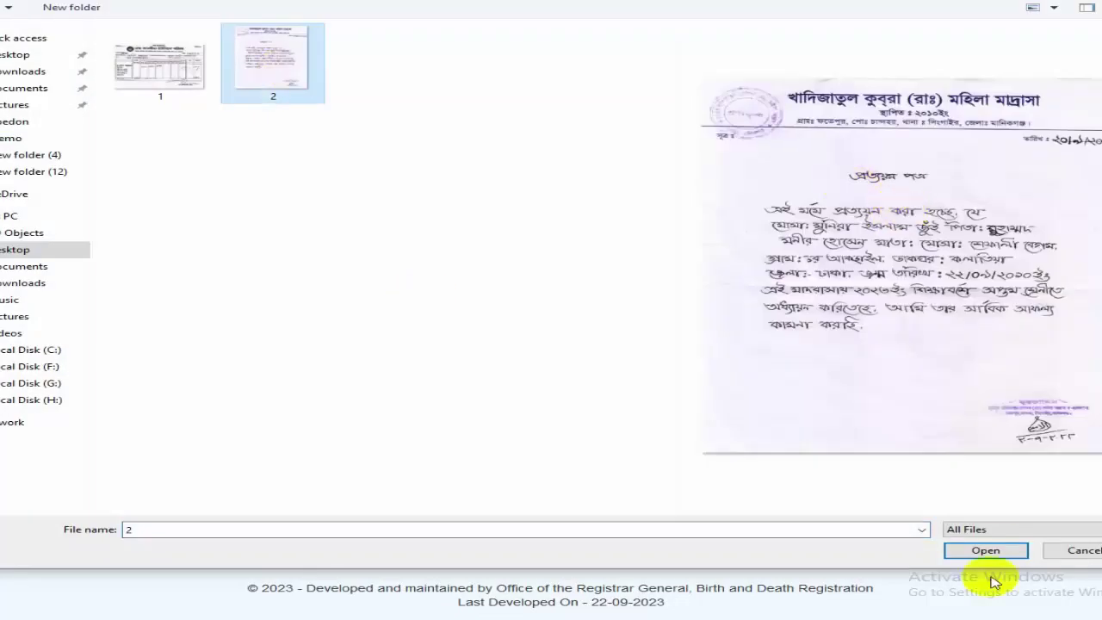
{"action": "left_click", "coordinate": [980, 548]}
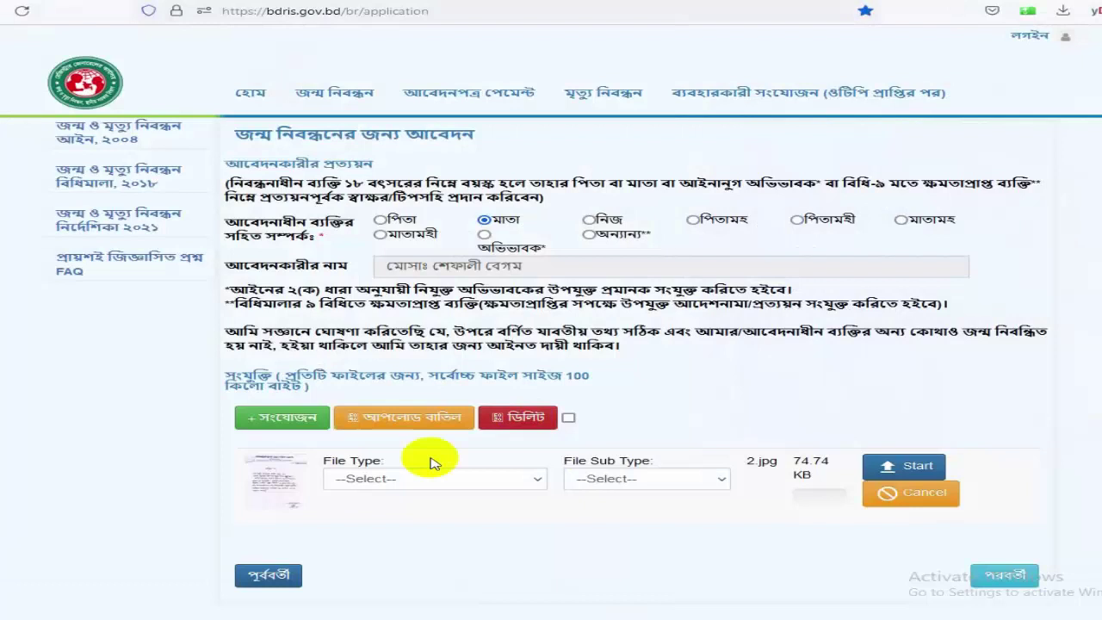
{"action": "scroll", "coordinate": [433, 463], "scroll_direction": "down", "scroll_amount": 1}
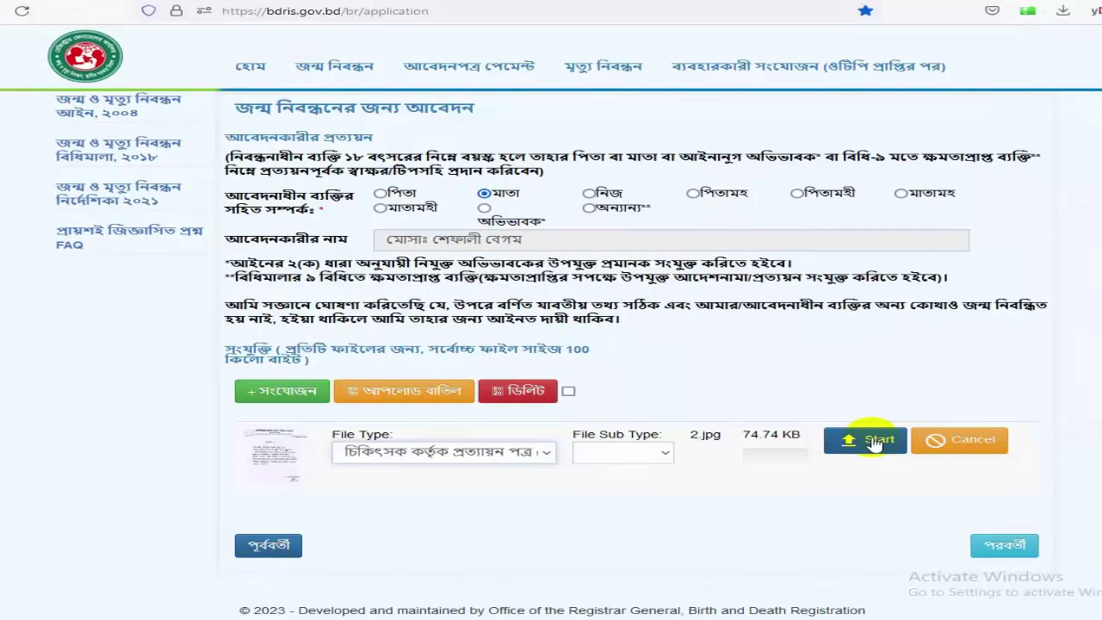
{"action": "left_click", "coordinate": [875, 437]}
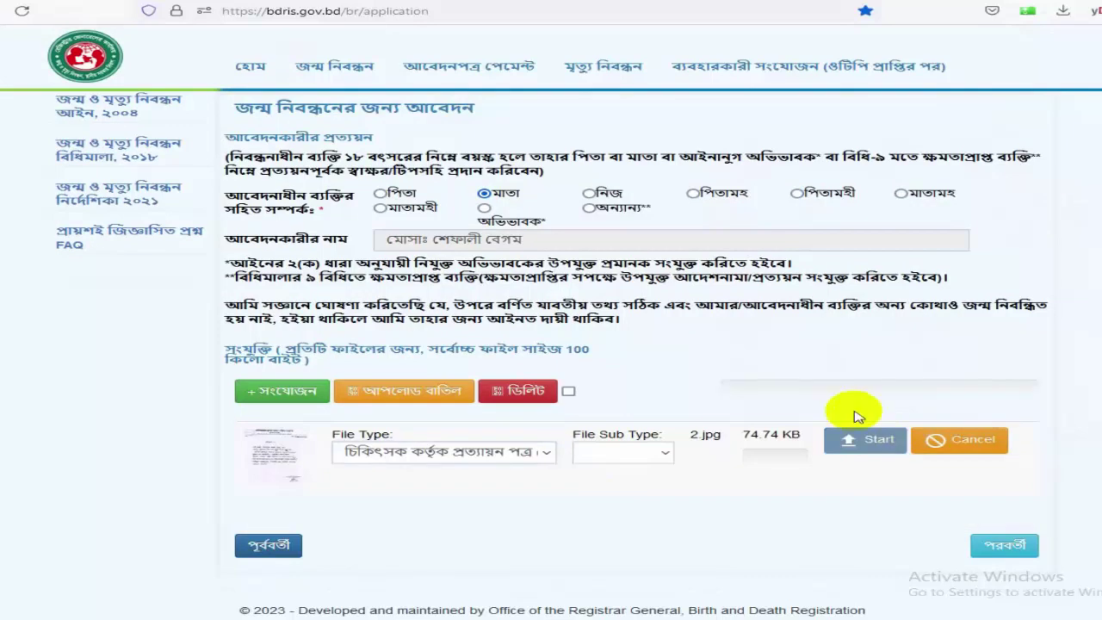
{"action": "left_click", "coordinate": [875, 441]}
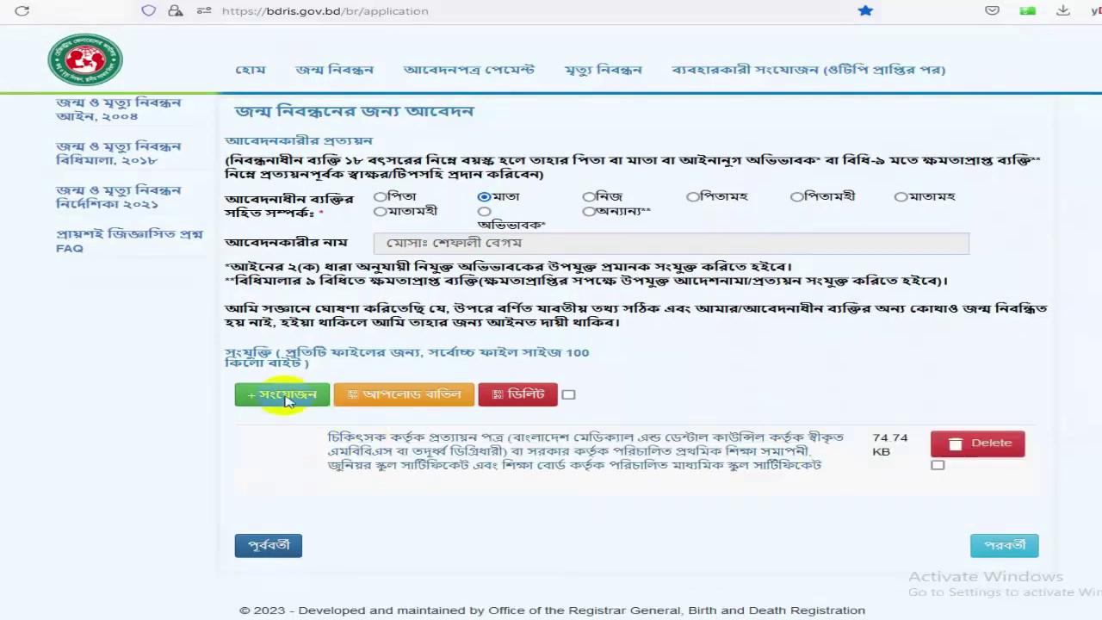
Upload 1.jpg as the parents' permanent-address proof, then continue to the review page.
{"action": "left_click", "coordinate": [277, 394]}
{"action": "left_click", "coordinate": [149, 73]}
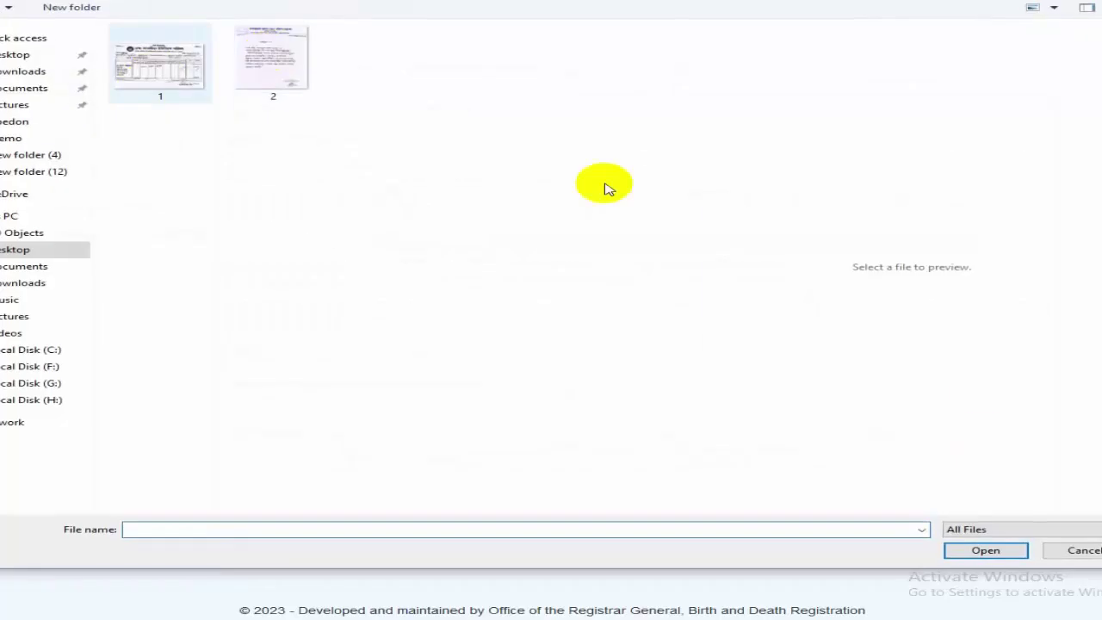
{"action": "left_click", "coordinate": [986, 550]}
{"action": "scroll", "coordinate": [443, 356], "scroll_direction": "down", "scroll_amount": 2}
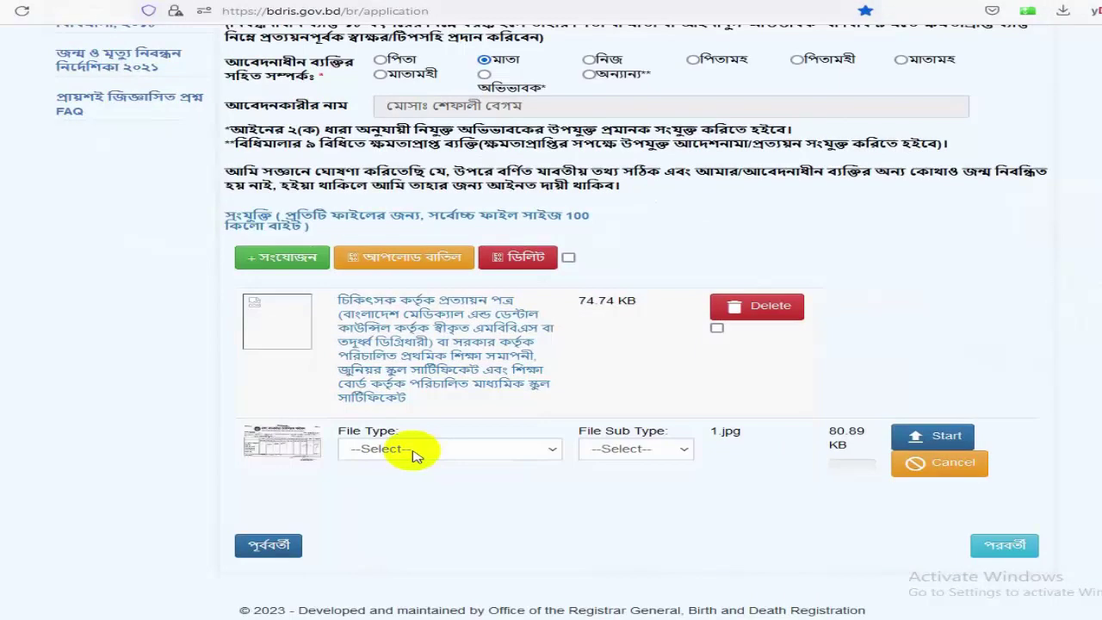
{"action": "left_click", "coordinate": [412, 449]}
{"action": "left_click", "coordinate": [400, 515]}
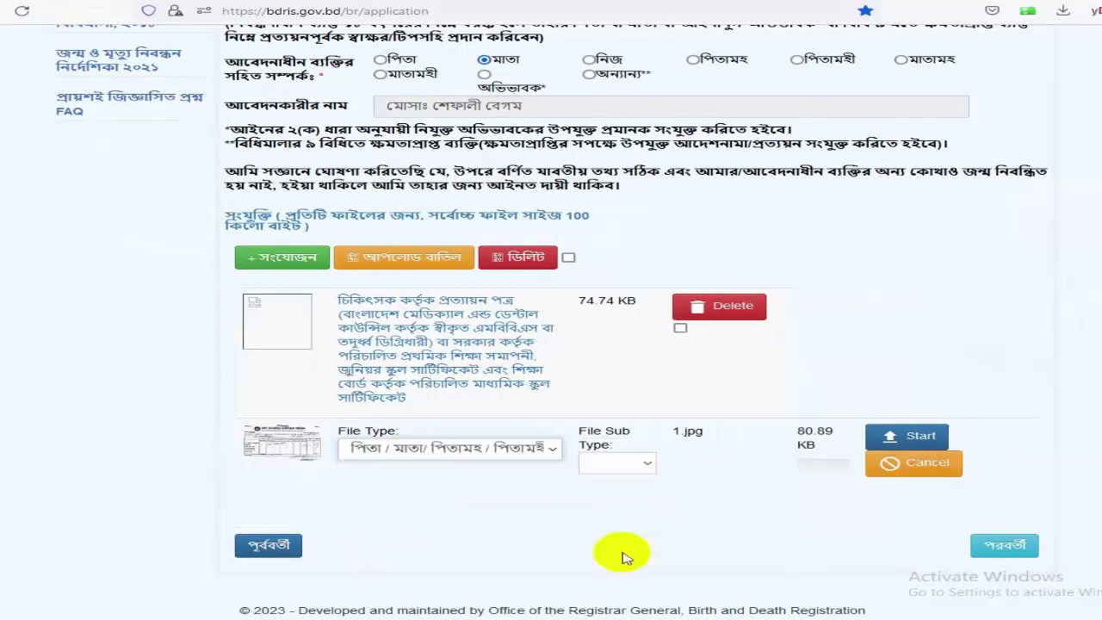
{"action": "left_click", "coordinate": [920, 436]}
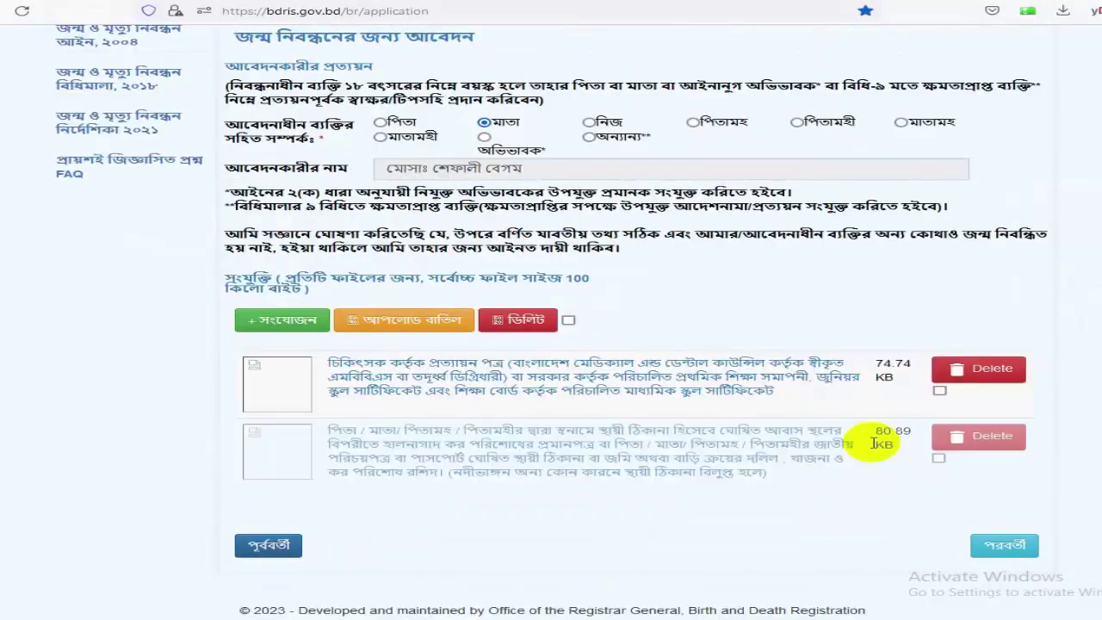
{"action": "left_click", "coordinate": [999, 545]}
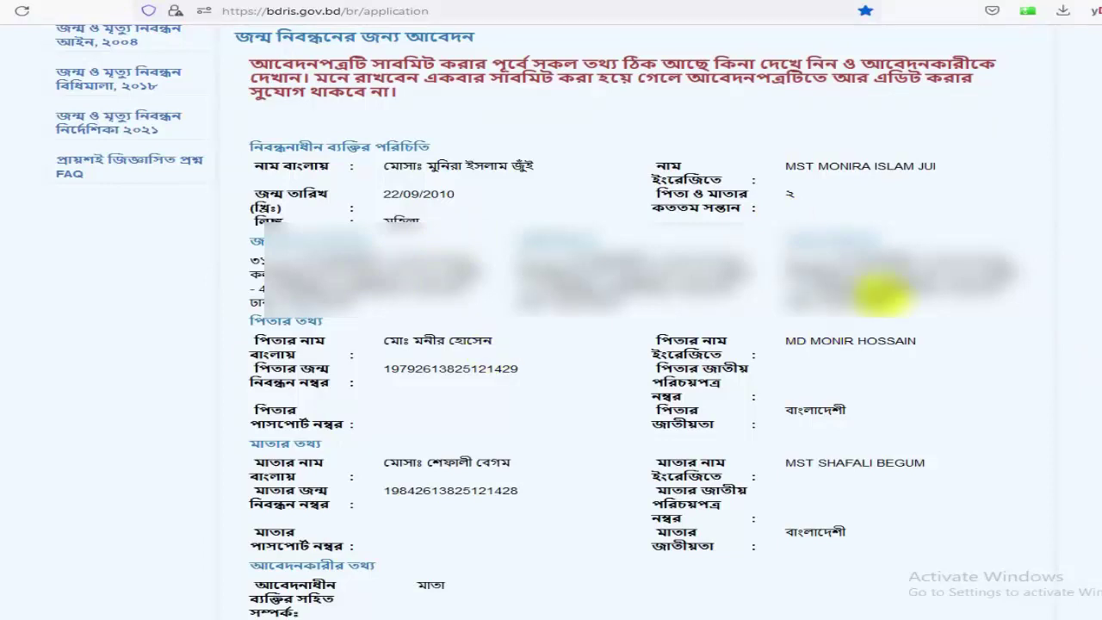
Scroll down the review summary to the email and phone verification fields.
{"action": "scroll", "coordinate": [792, 327], "scroll_direction": "down", "scroll_amount": 3}
{"action": "scroll", "coordinate": [575, 454], "scroll_direction": "down", "scroll_amount": 2}
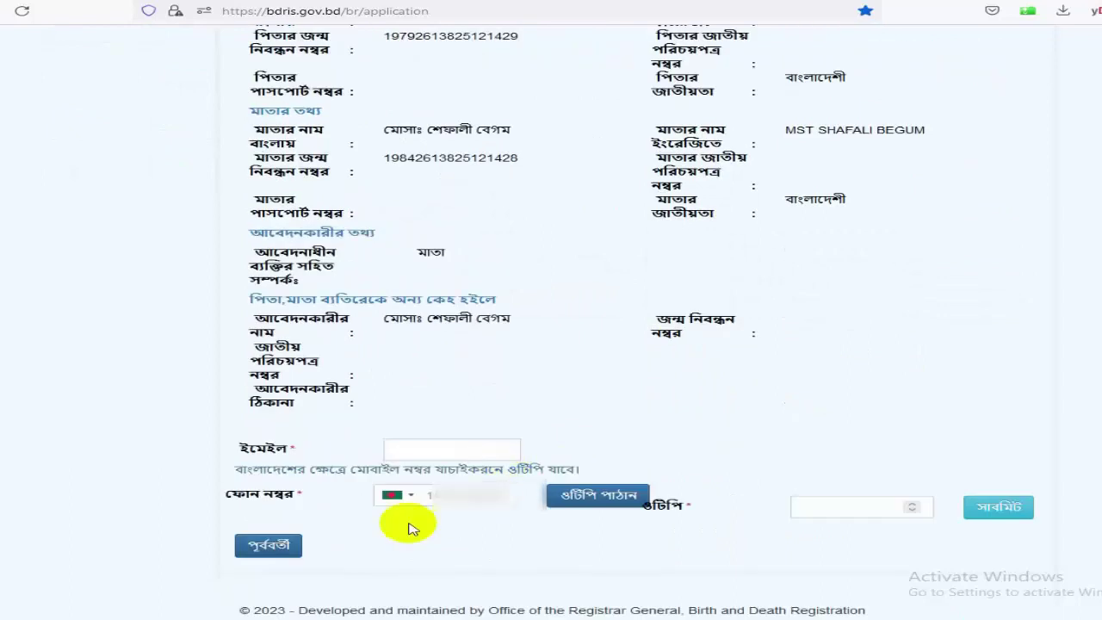